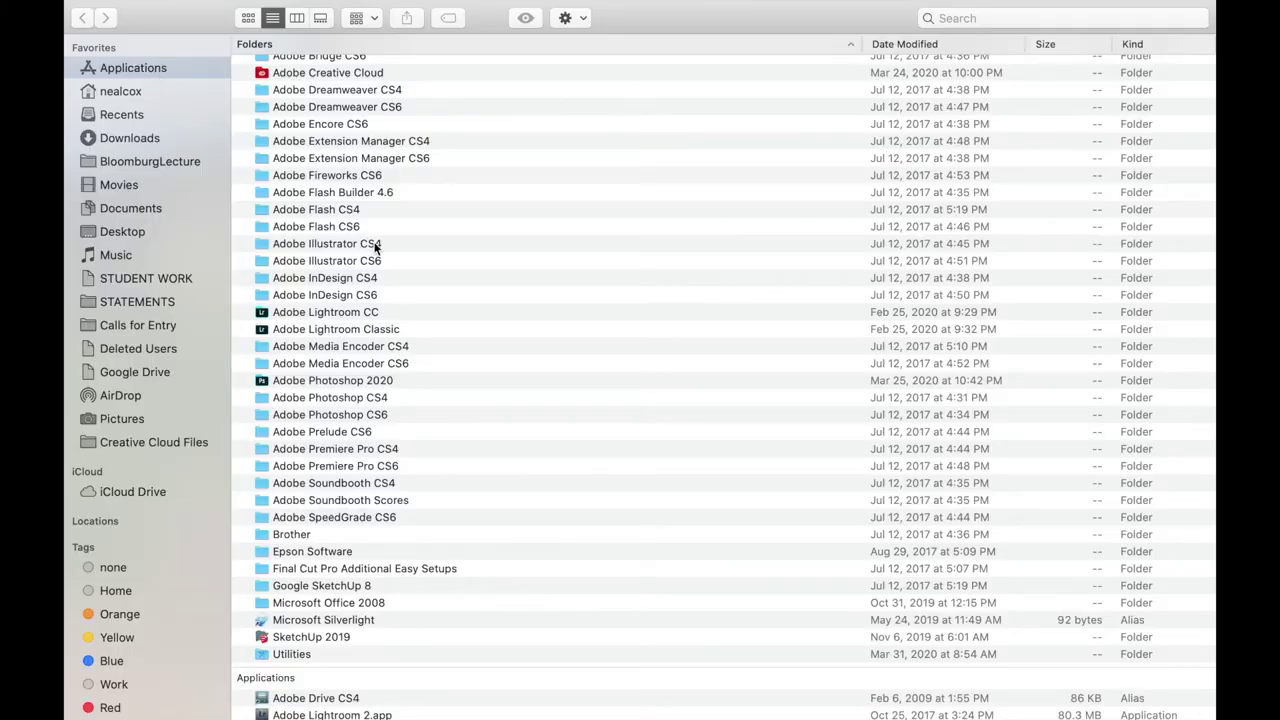
# Step: Launch Image Capture.app from Finder's Applications folder
pyautogui.scroll(-15, 438, 397)
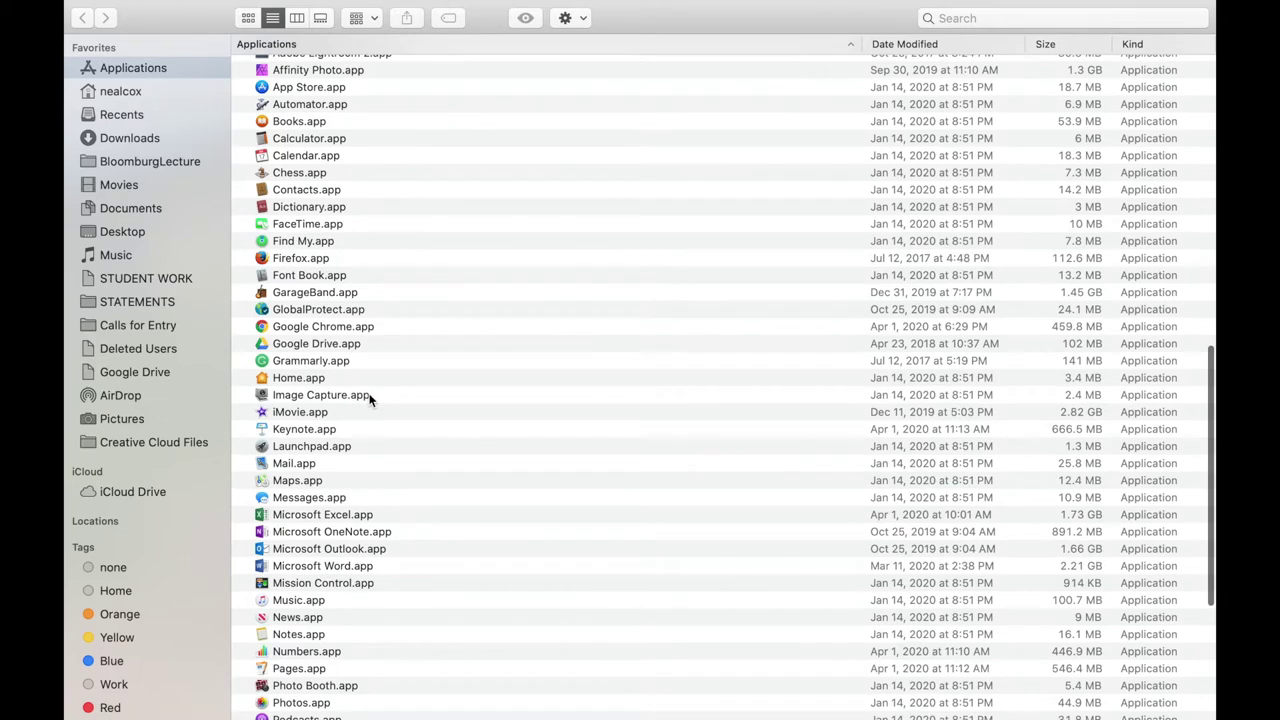
pyautogui.doubleClick(369, 396)
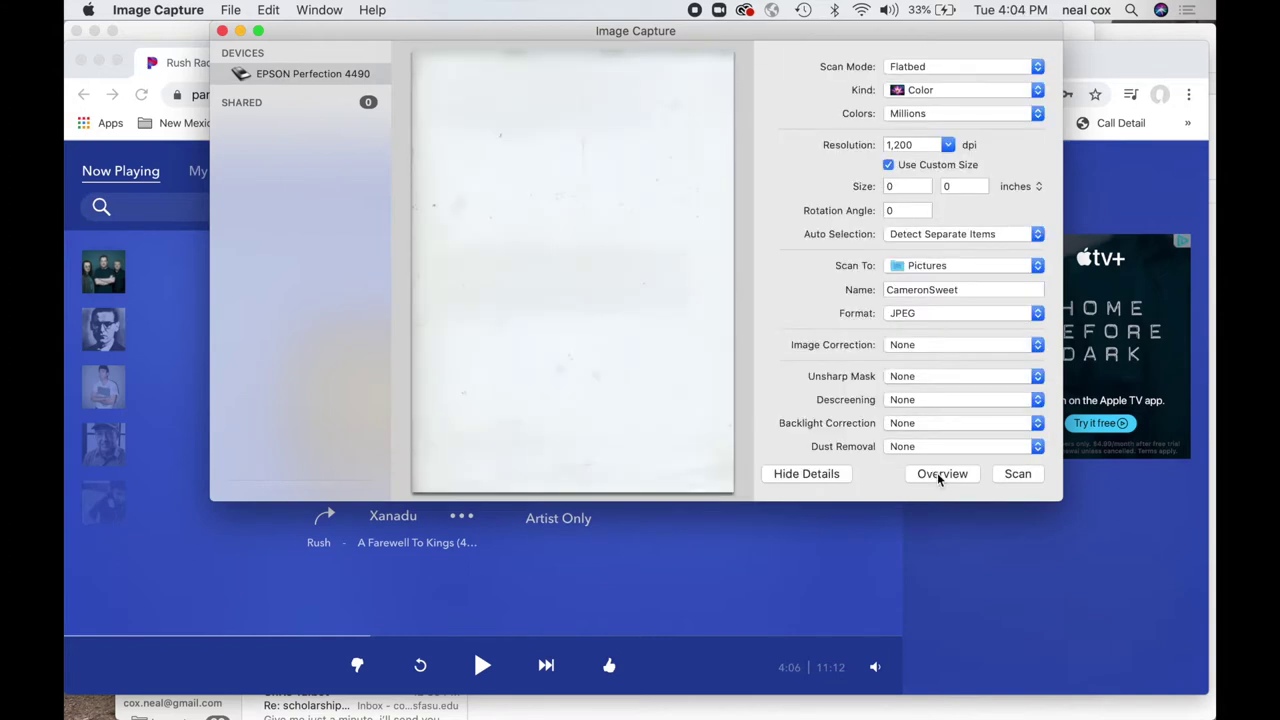
# Step: Select the EPSON Perfection 4490 scanner and set the scan resolution to 1500 dpi
pyautogui.click(937, 472)
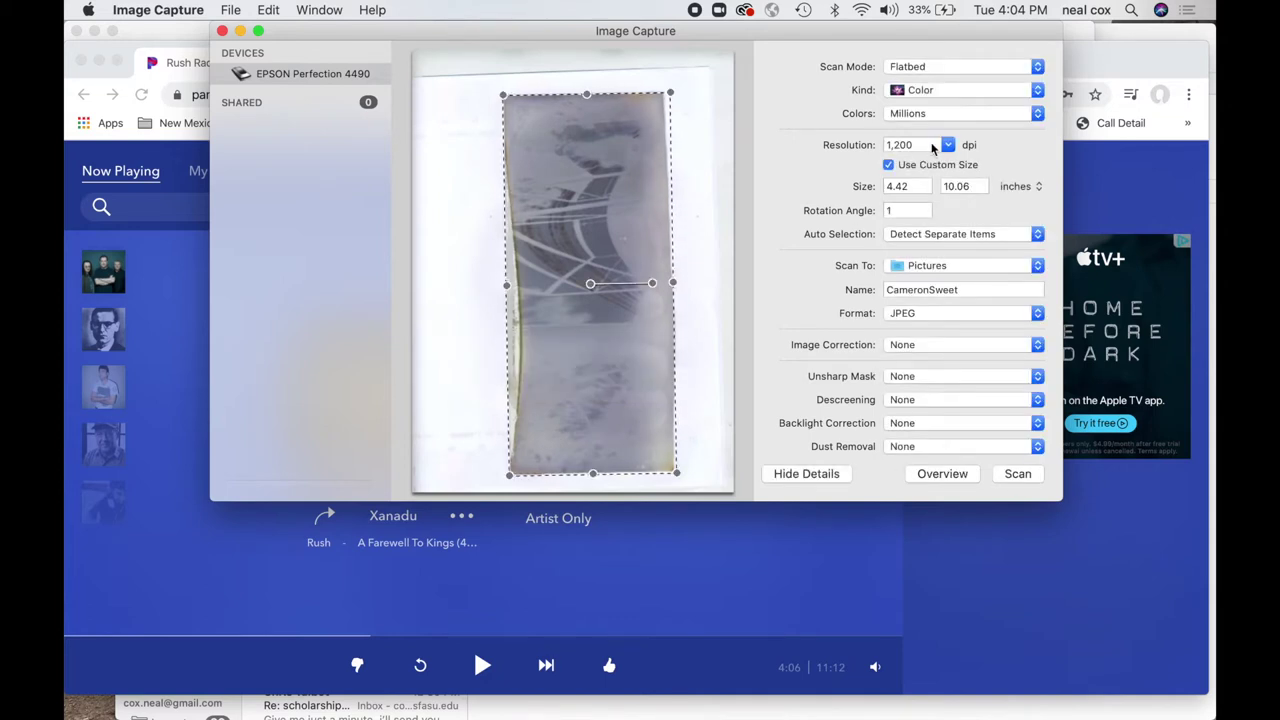
pyautogui.click(940, 146)
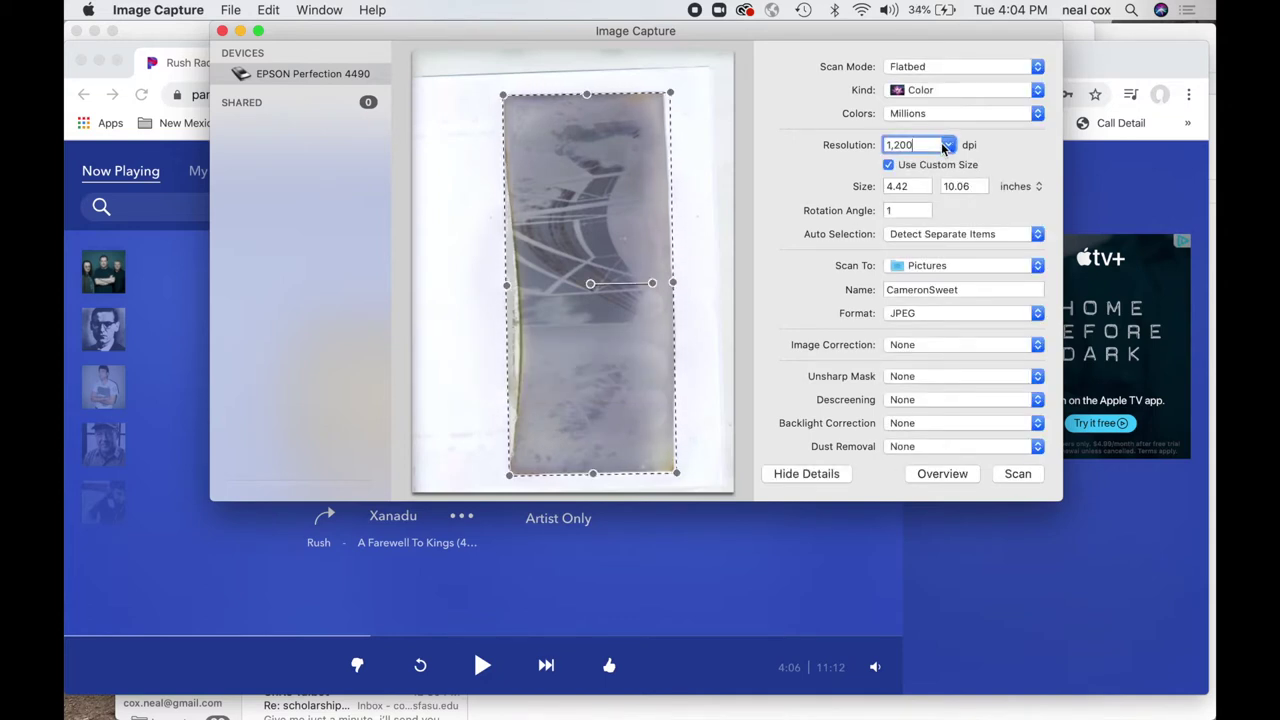
pyautogui.click(949, 146)
pyautogui.click(921, 165)
pyautogui.write('1500')
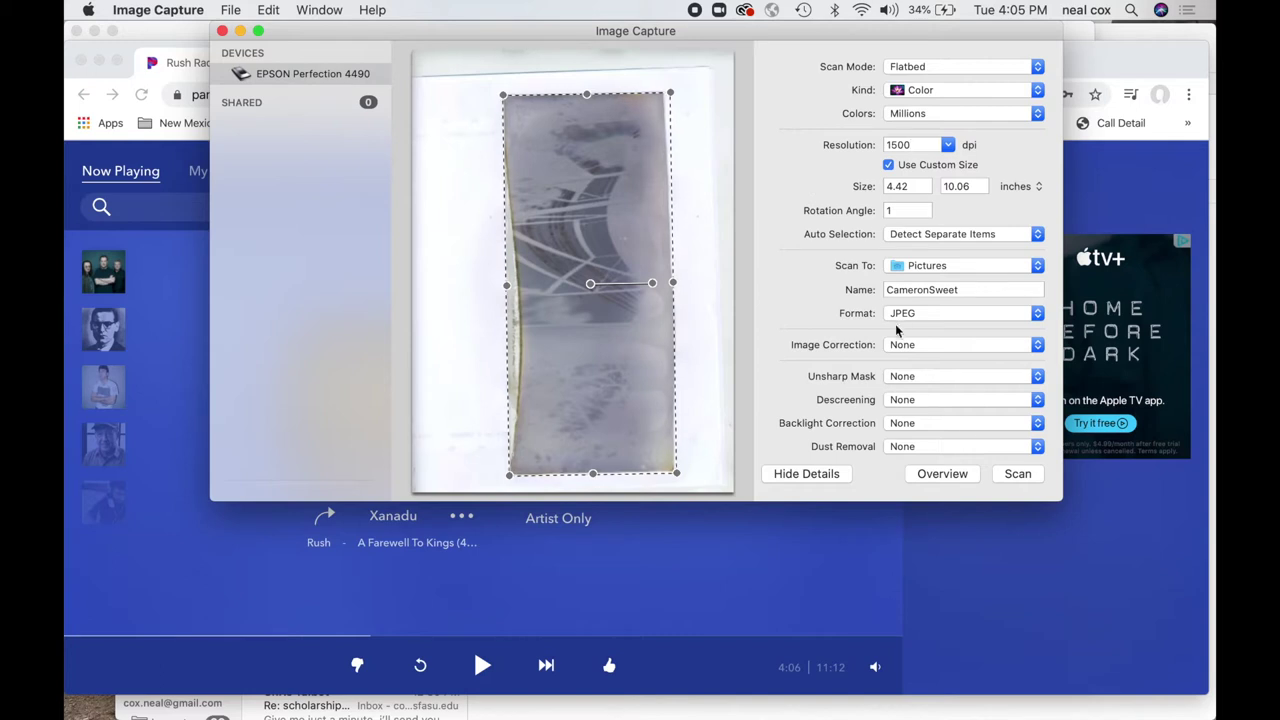
# Step: Name the scan 'NealCoxSolargraph2020', choose TIFF format, and start the scan
pyautogui.doubleClick(960, 289)
pyautogui.write('NealCoxS')
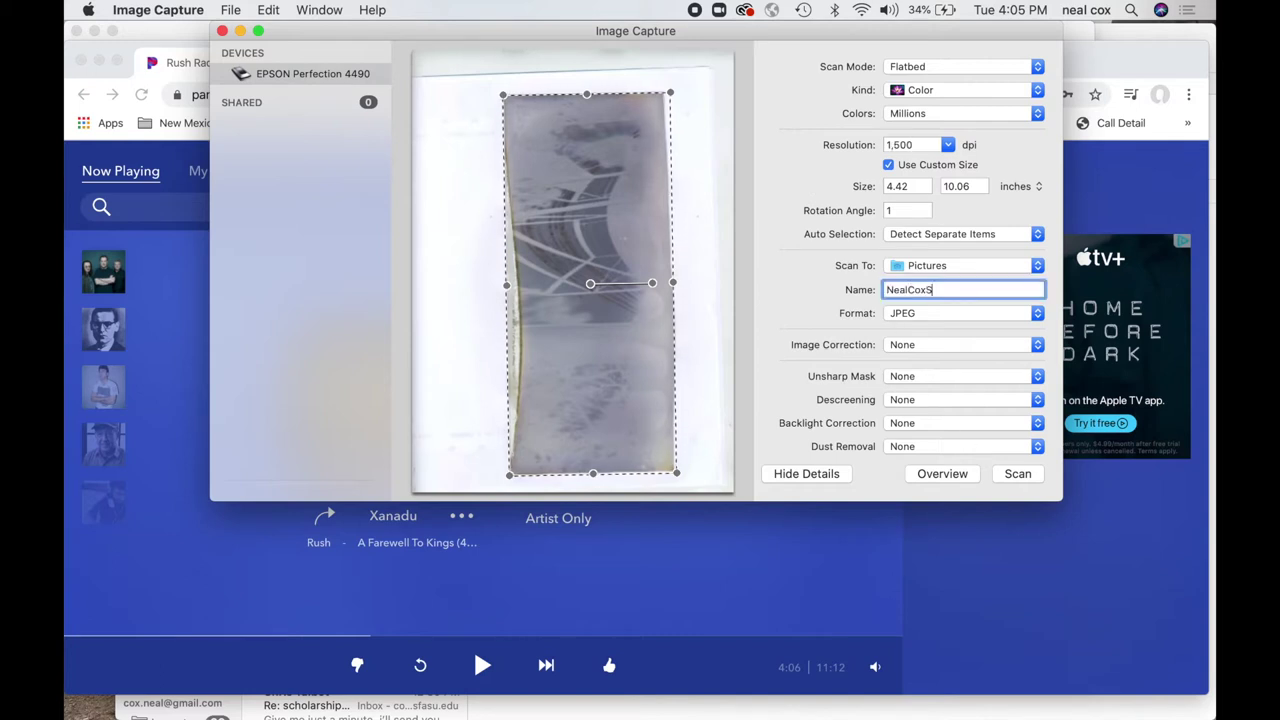
pyautogui.write('olargraph2020')
pyautogui.click(969, 318)
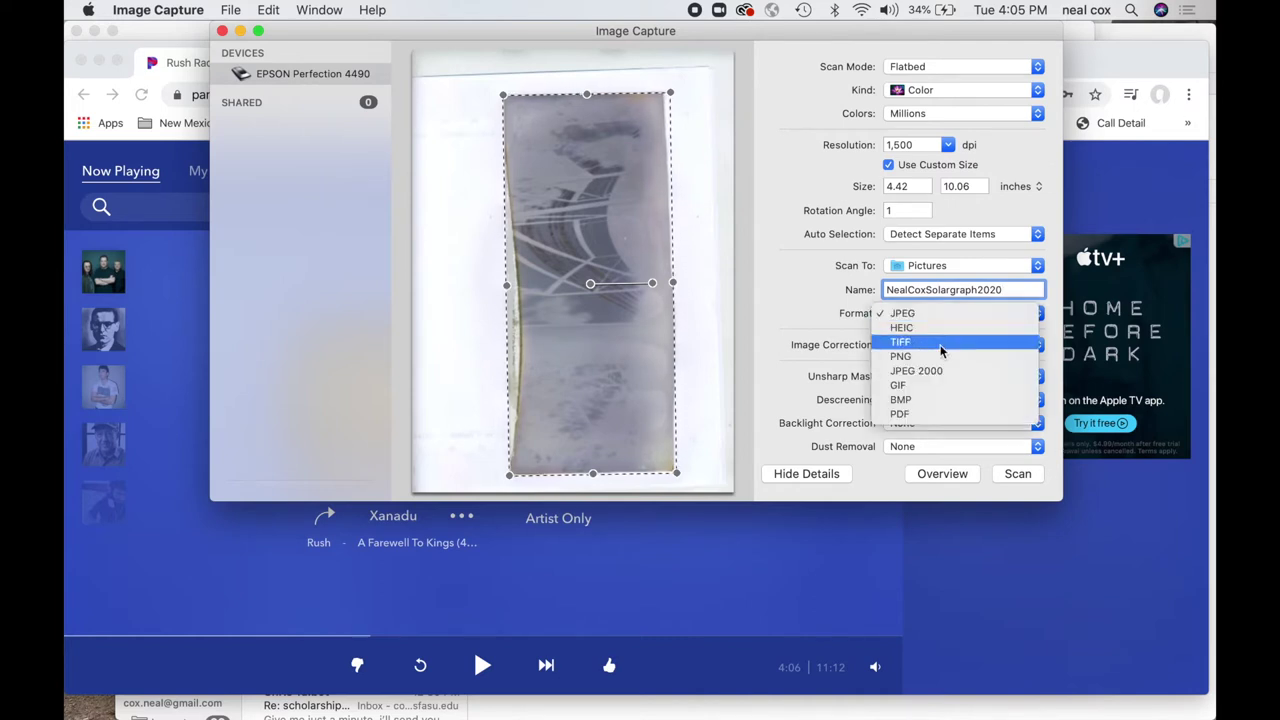
pyautogui.click(931, 343)
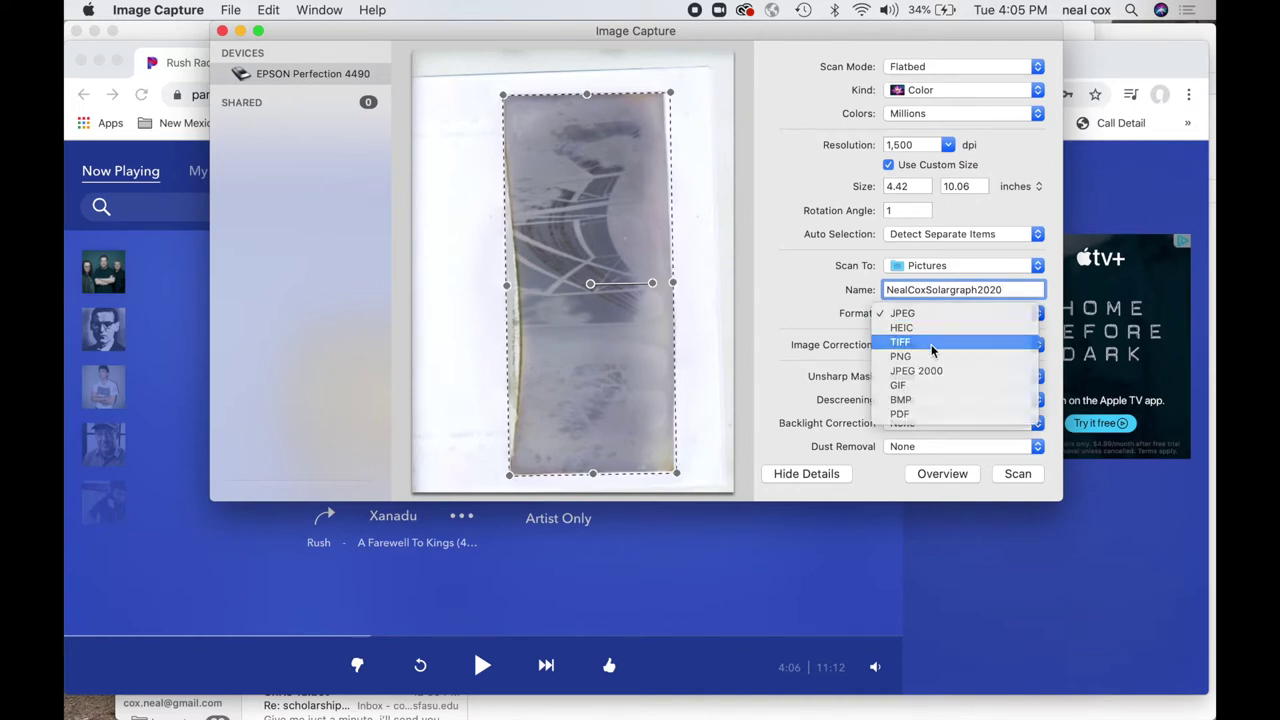
pyautogui.click(1014, 476)
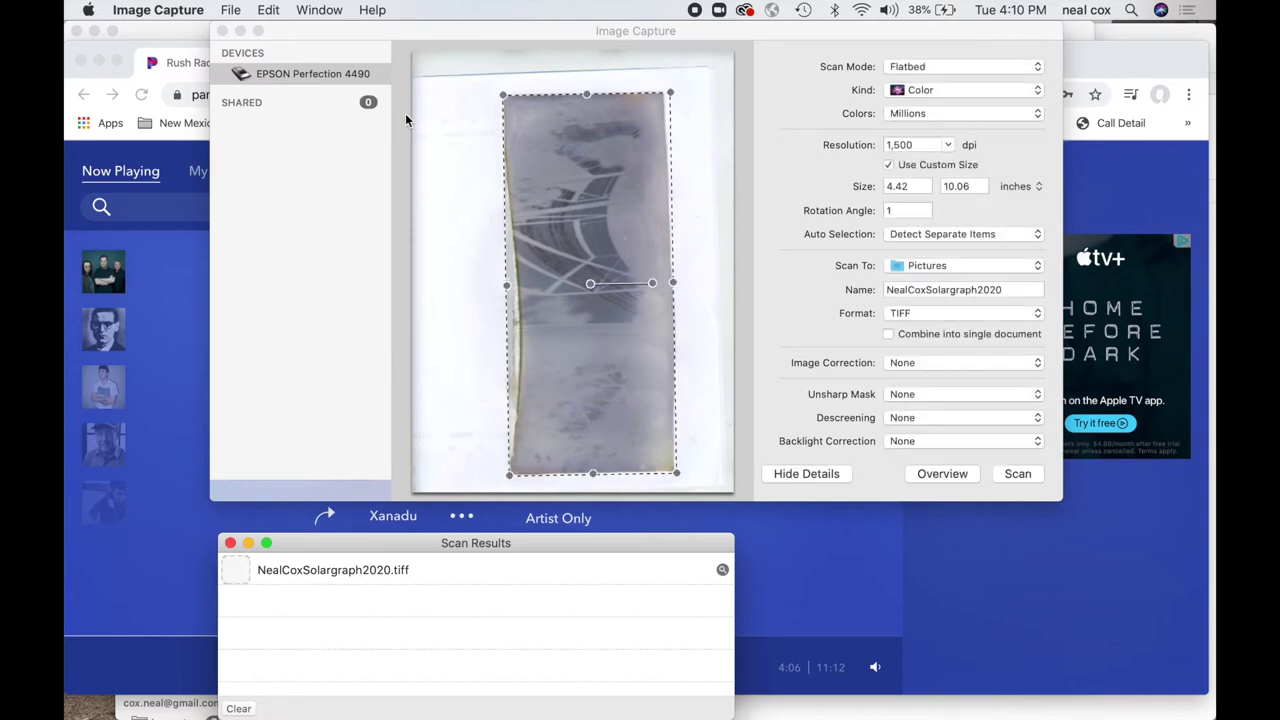
# Step: Preview the NealCoxSolargraph2020 TIFF scan and reveal it in Finder's Pictures folder
pyautogui.doubleClick(384, 570)
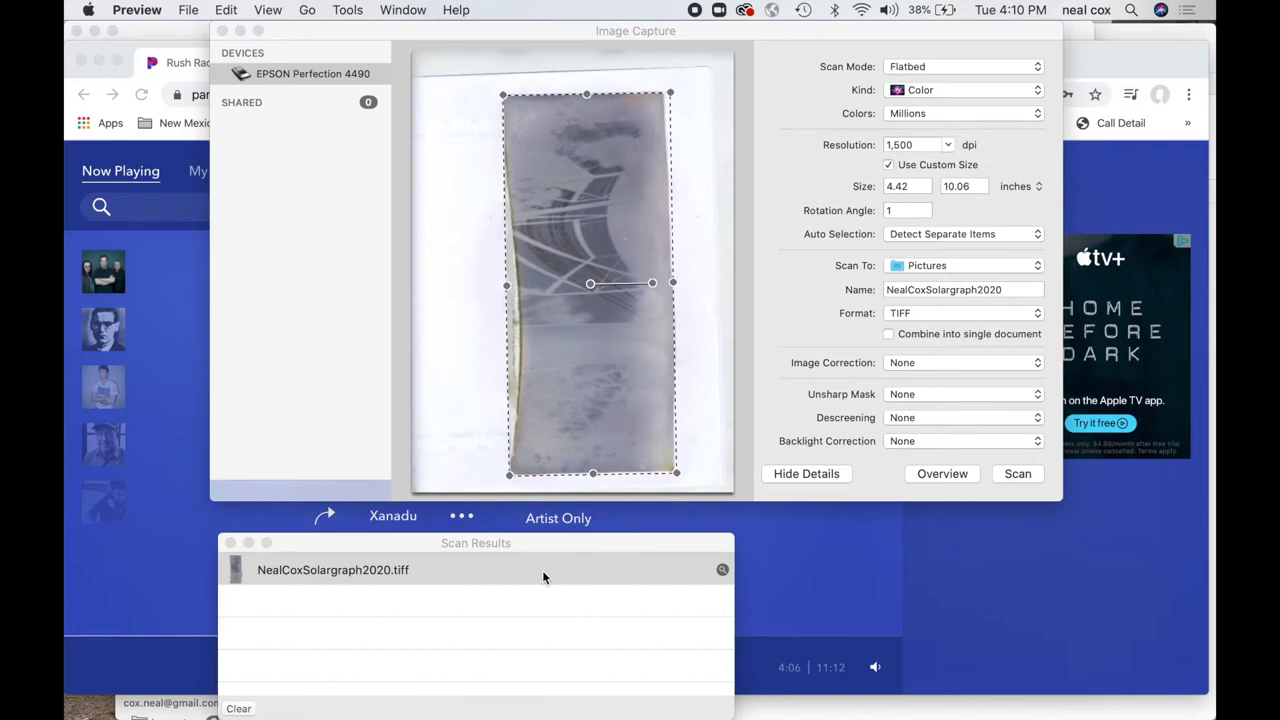
pyautogui.click(722, 570)
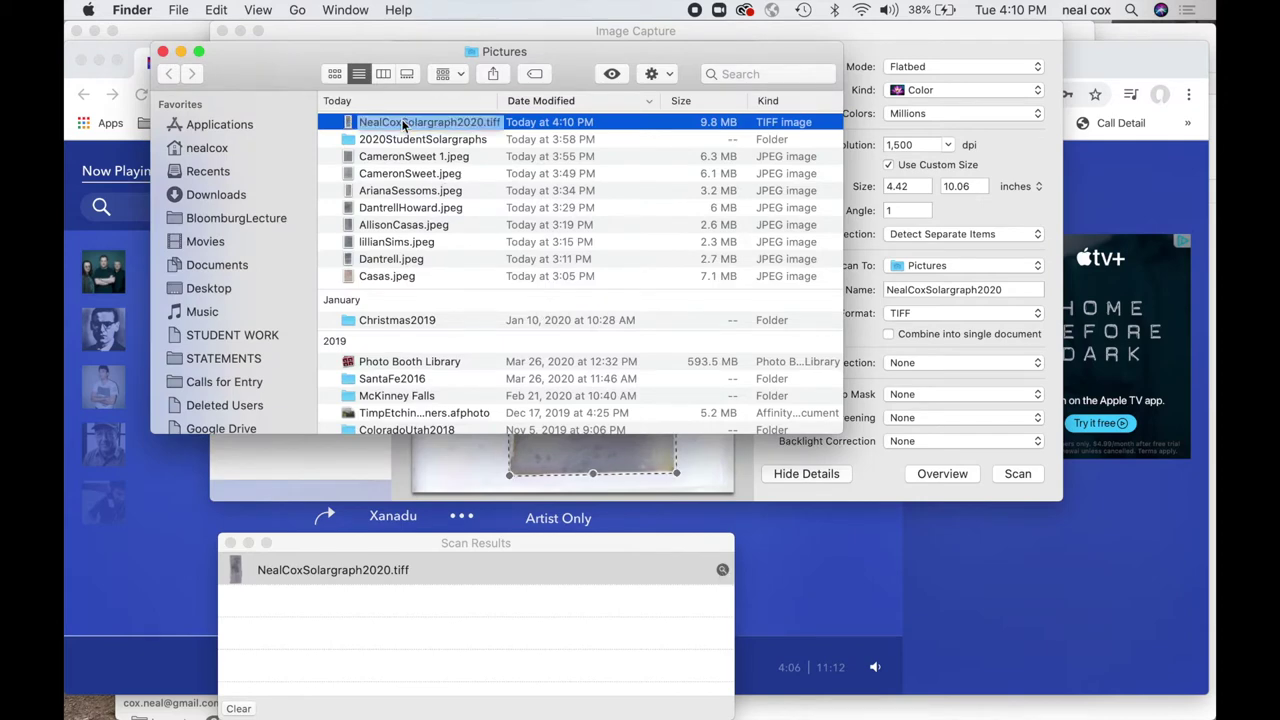
# Step: Open NealCoxSolargraph2020.tiff with Adobe Photoshop 2020 from its context menu
pyautogui.rightClick(404, 122)
pyautogui.moveTo(436, 147)
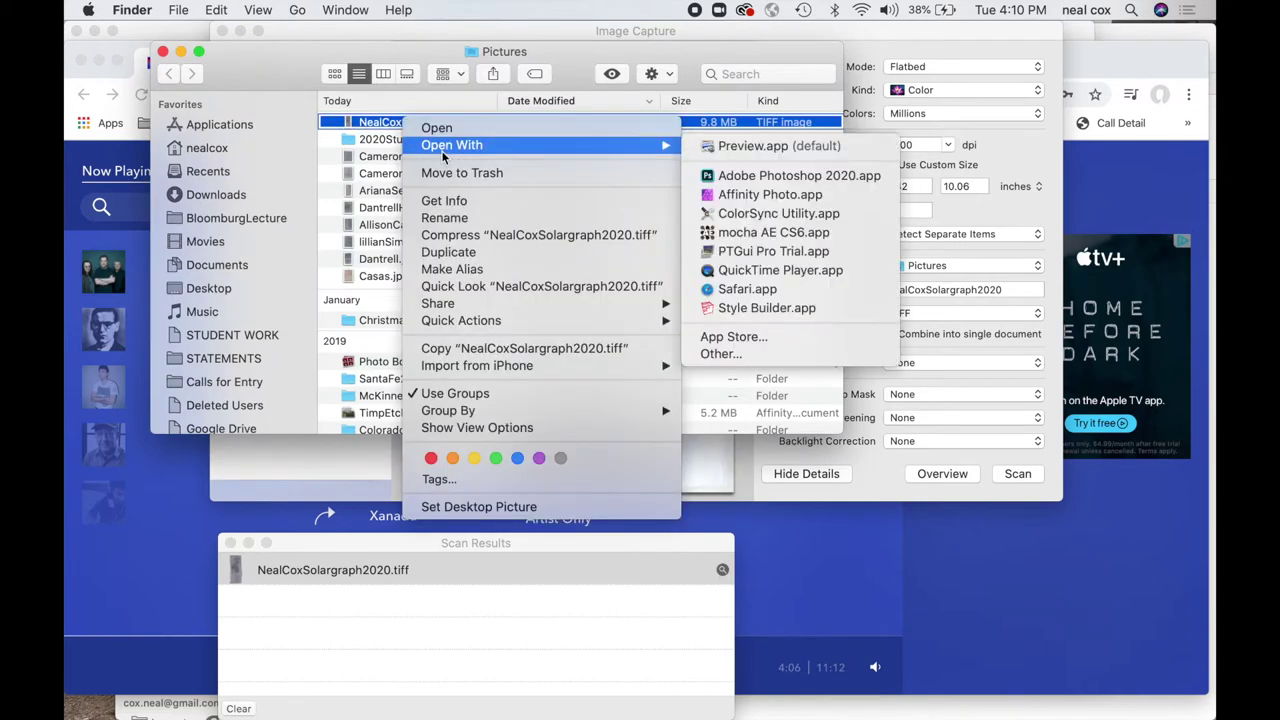
pyautogui.click(722, 177)
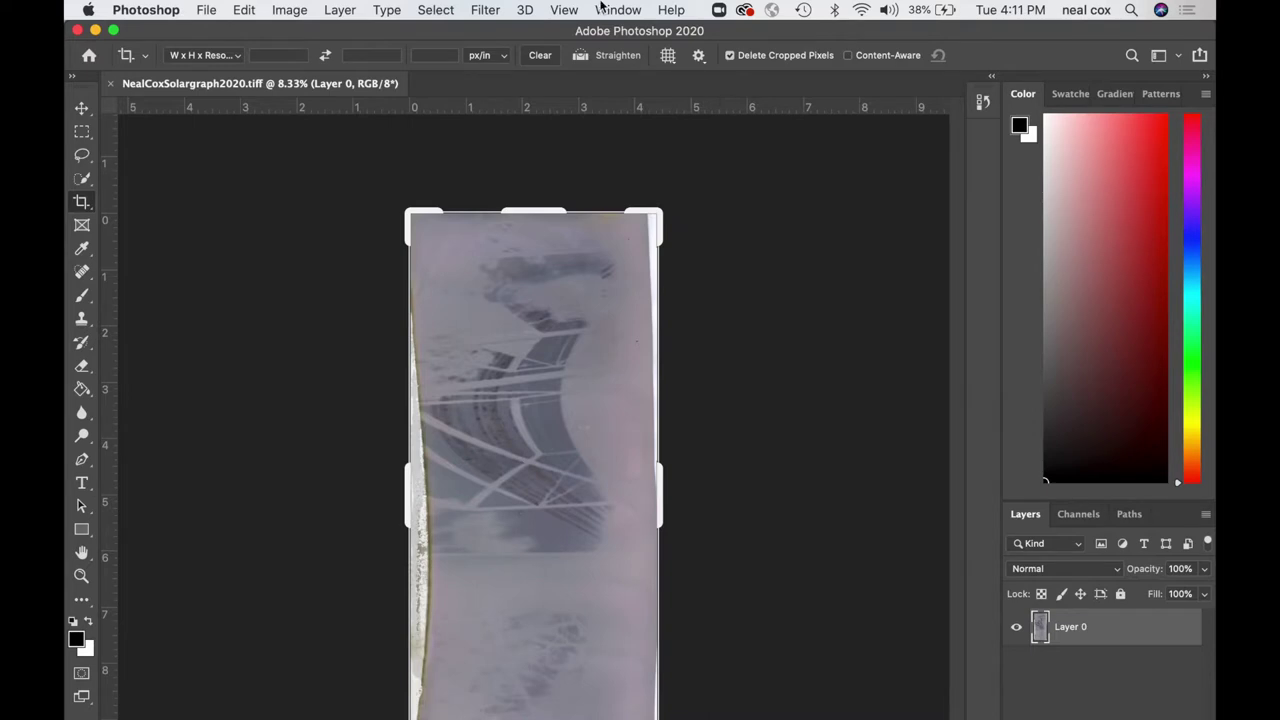
# Step: Switch to Full Screen Mode With Menu Bar and pan the negative slightly left
pyautogui.click(606, 9)
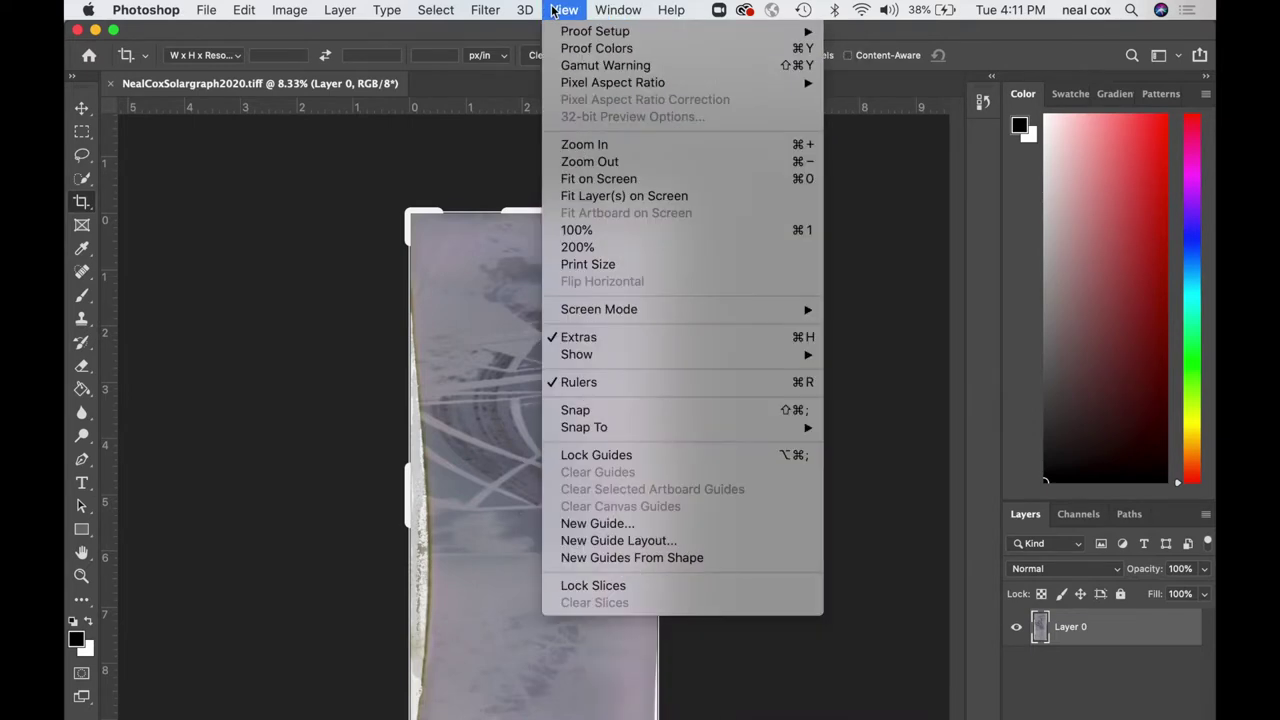
pyautogui.moveTo(658, 310)
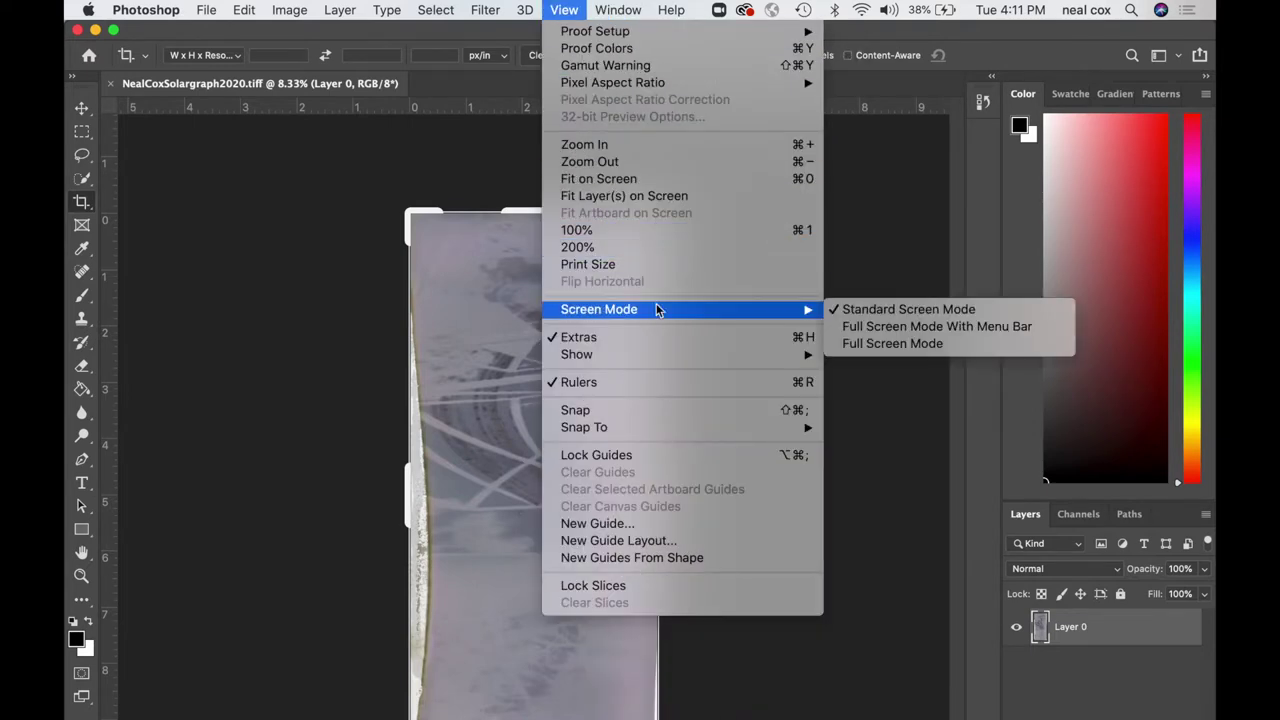
pyautogui.click(862, 328)
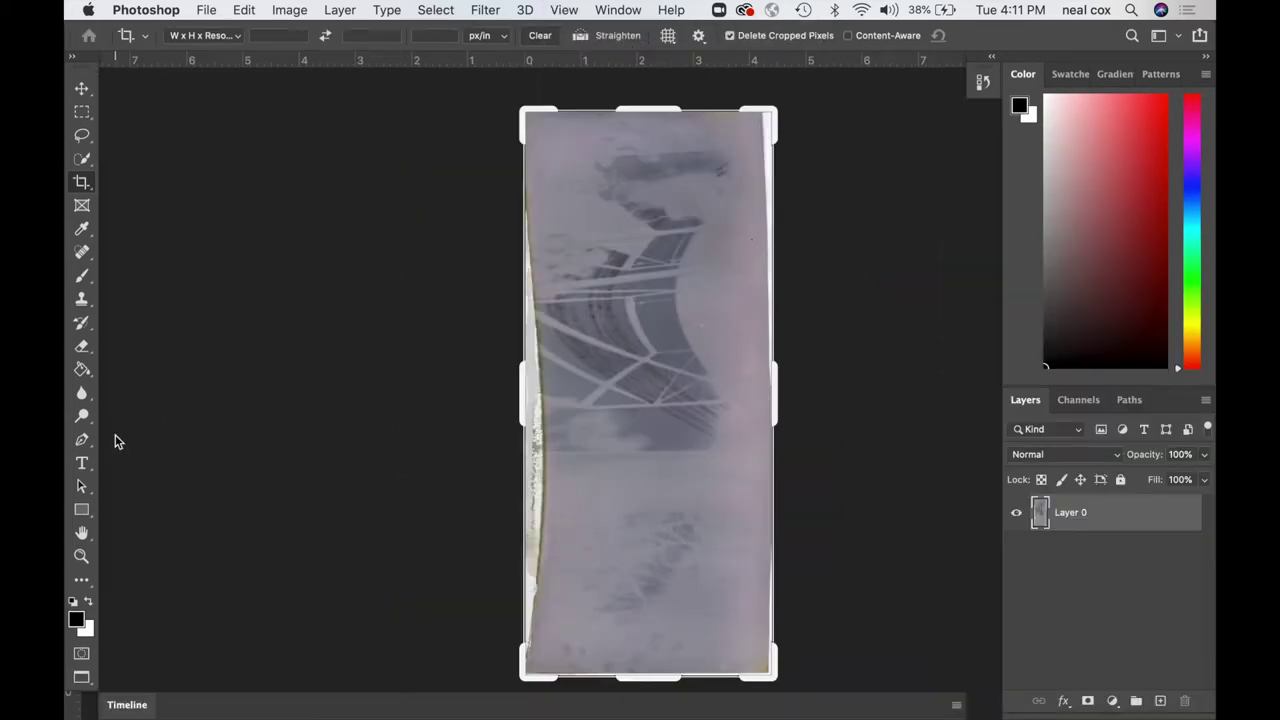
pyautogui.click(82, 533)
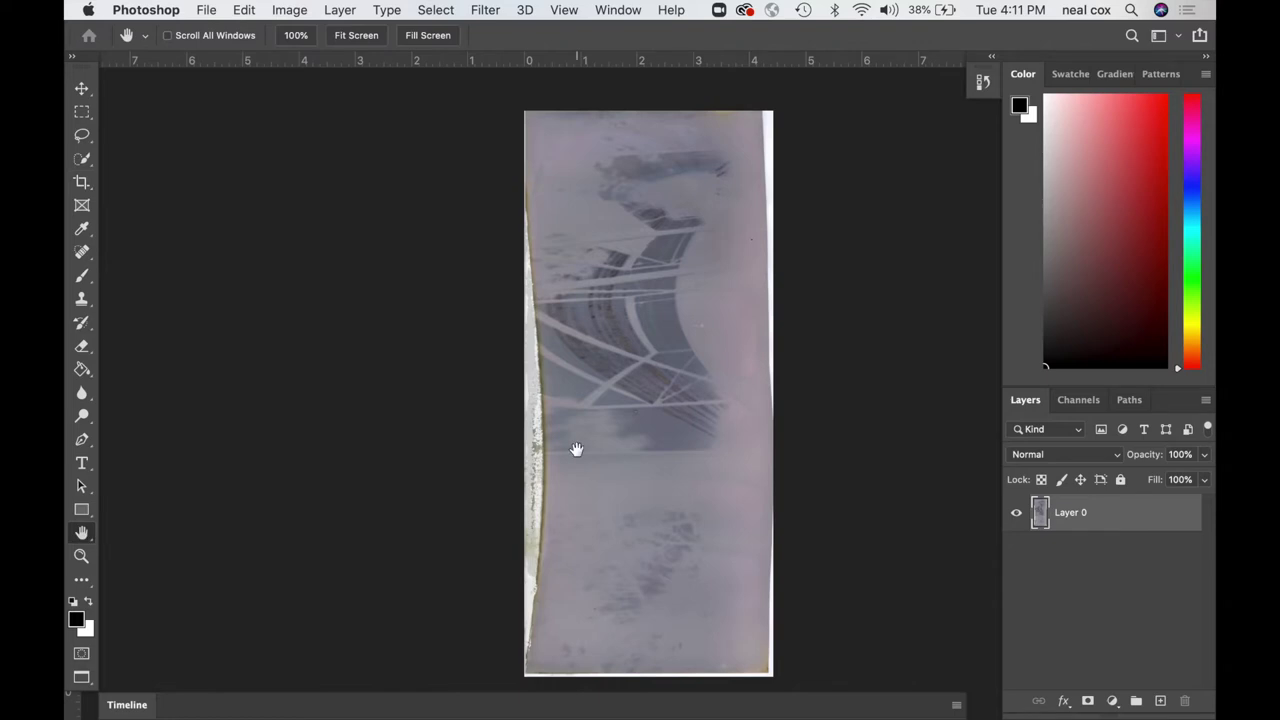
pyautogui.moveTo(574, 449)
pyautogui.mouseDown()
pyautogui.moveTo(423, 449)
pyautogui.moveTo(551, 443)
pyautogui.mouseUp()
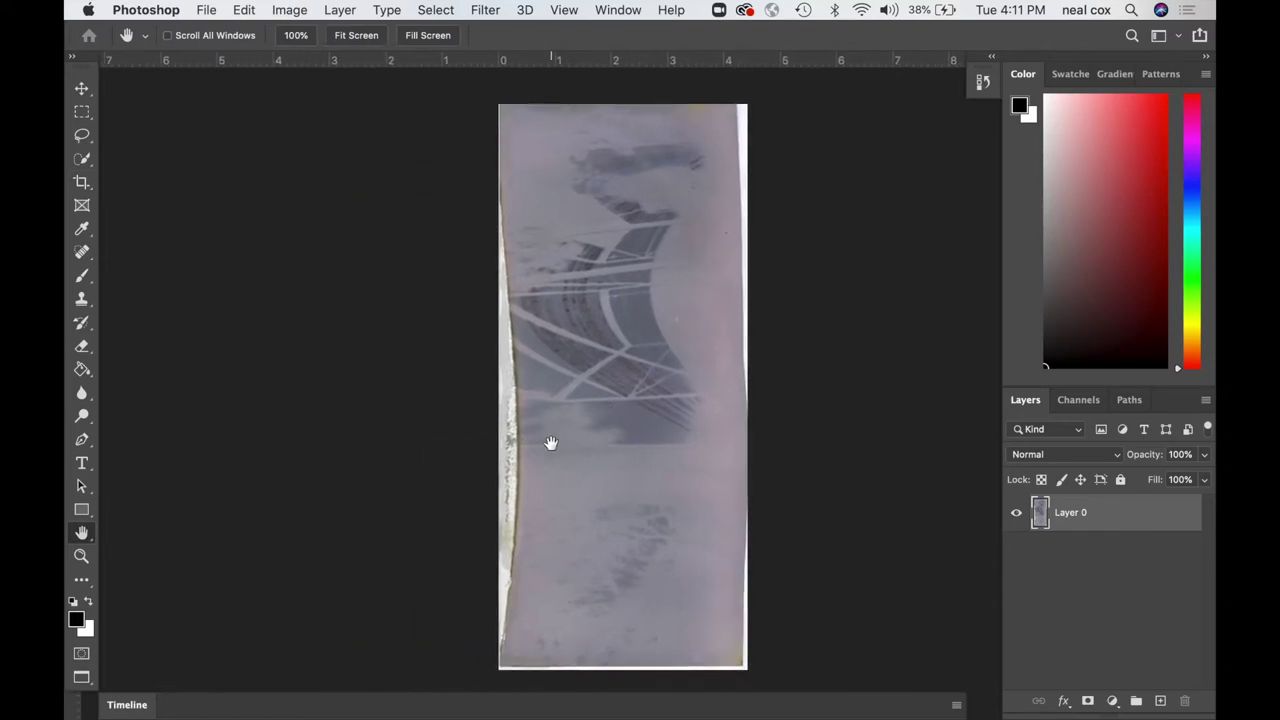
pyautogui.click(288, 9)
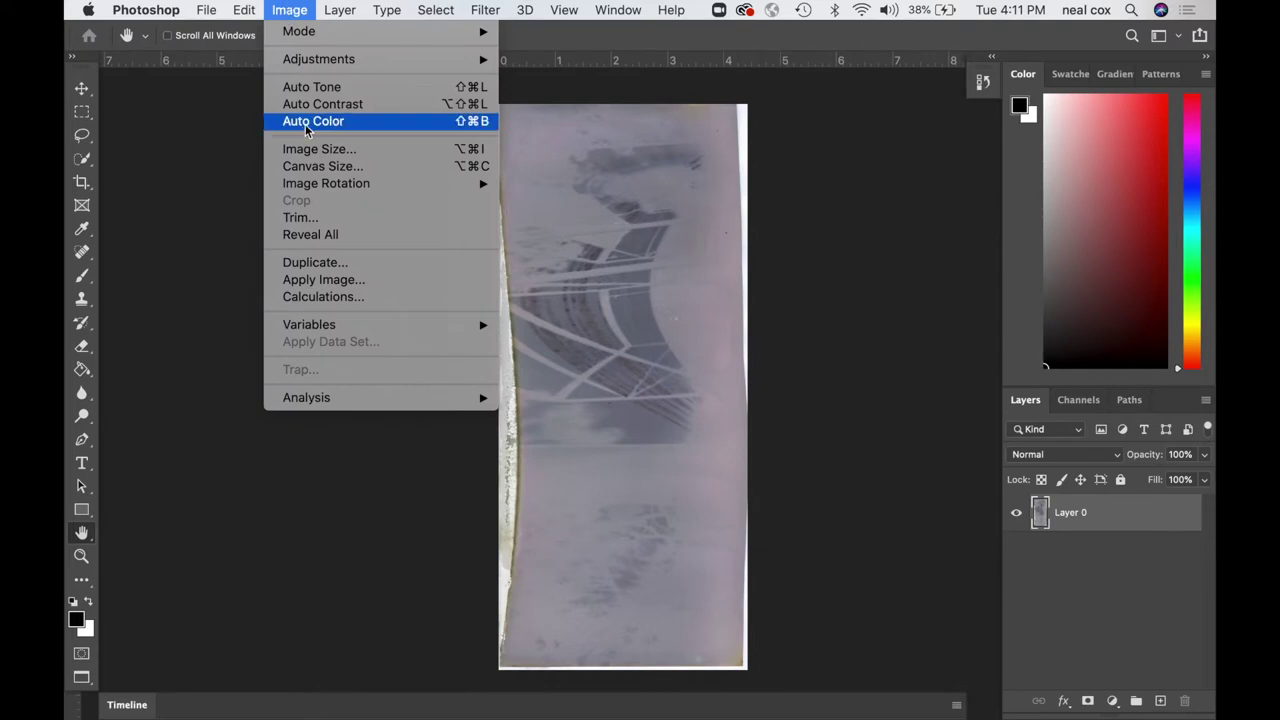
# Step: Rotate the canvas 90° clockwise, then flip it horizontally
pyautogui.moveTo(313, 185)
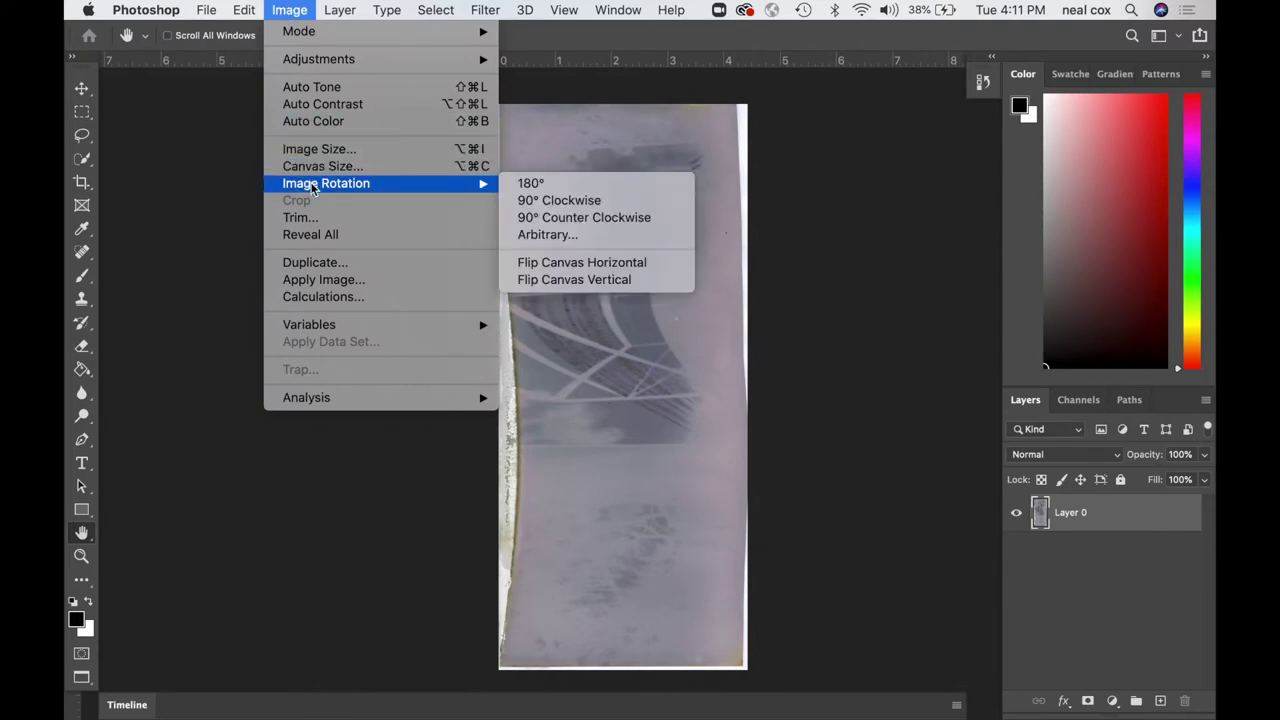
pyautogui.click(537, 202)
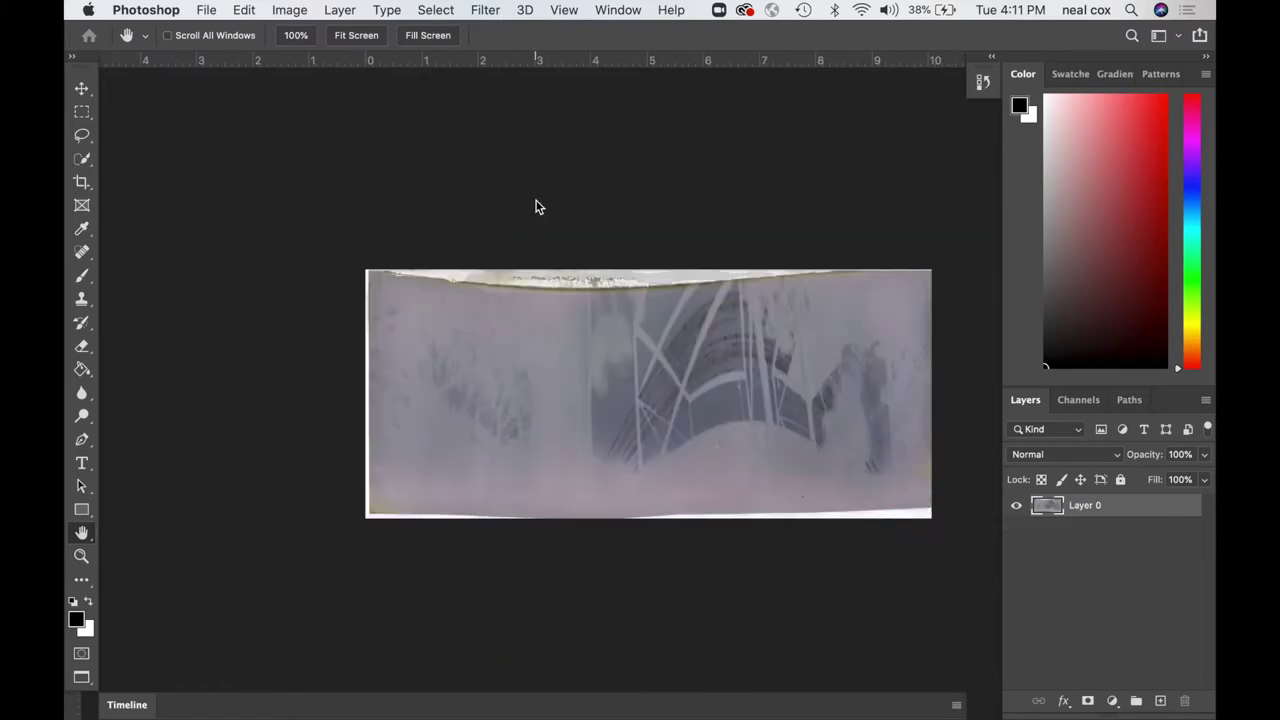
pyautogui.click(299, 10)
pyautogui.moveTo(320, 185)
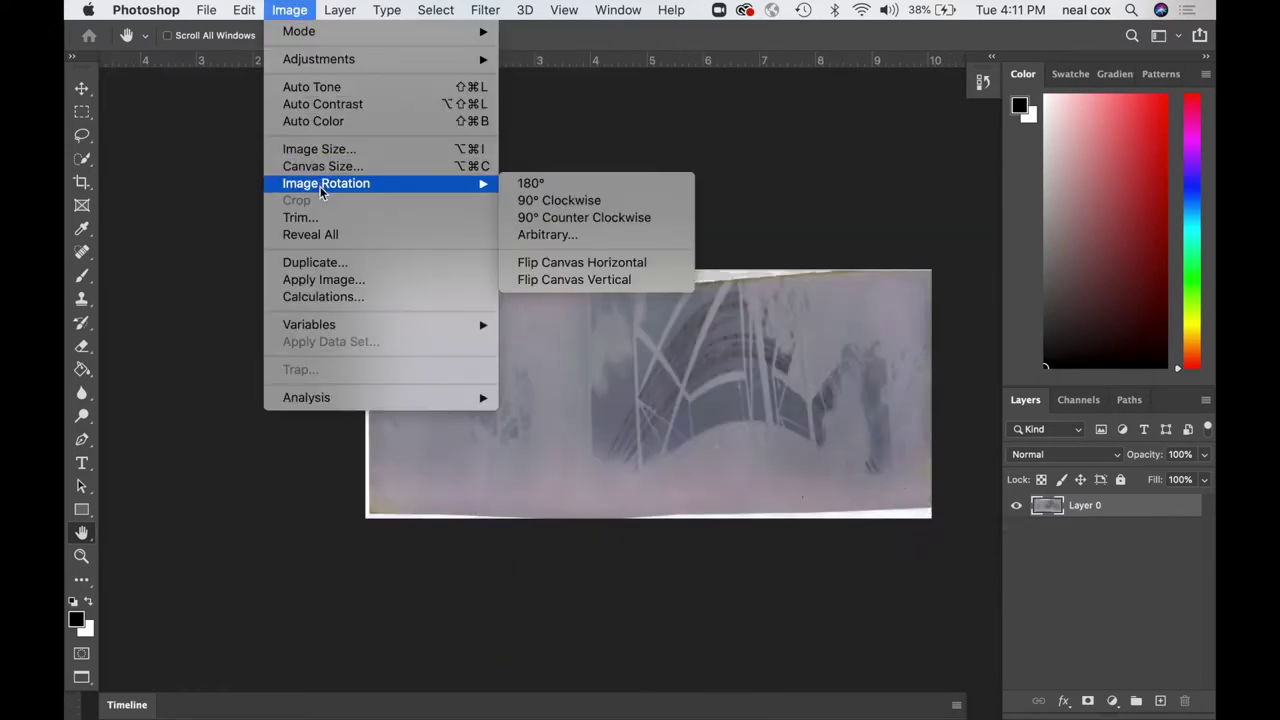
pyautogui.click(611, 262)
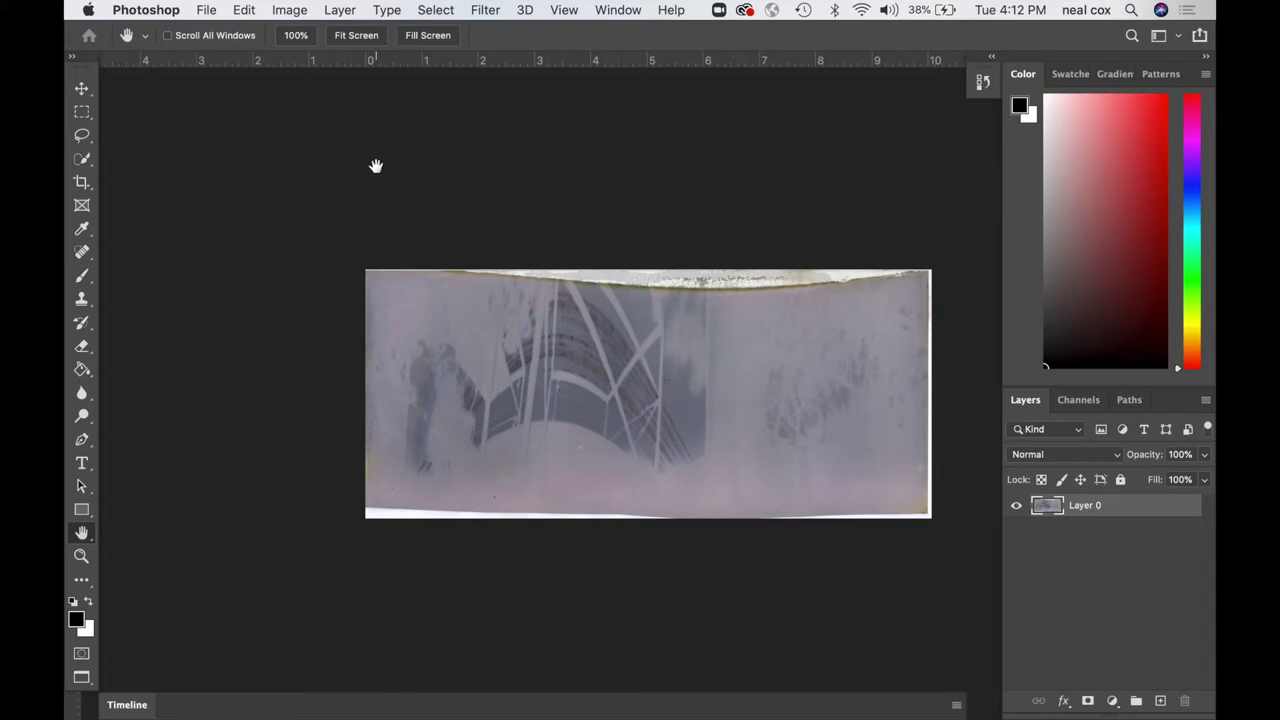
pyautogui.click(300, 10)
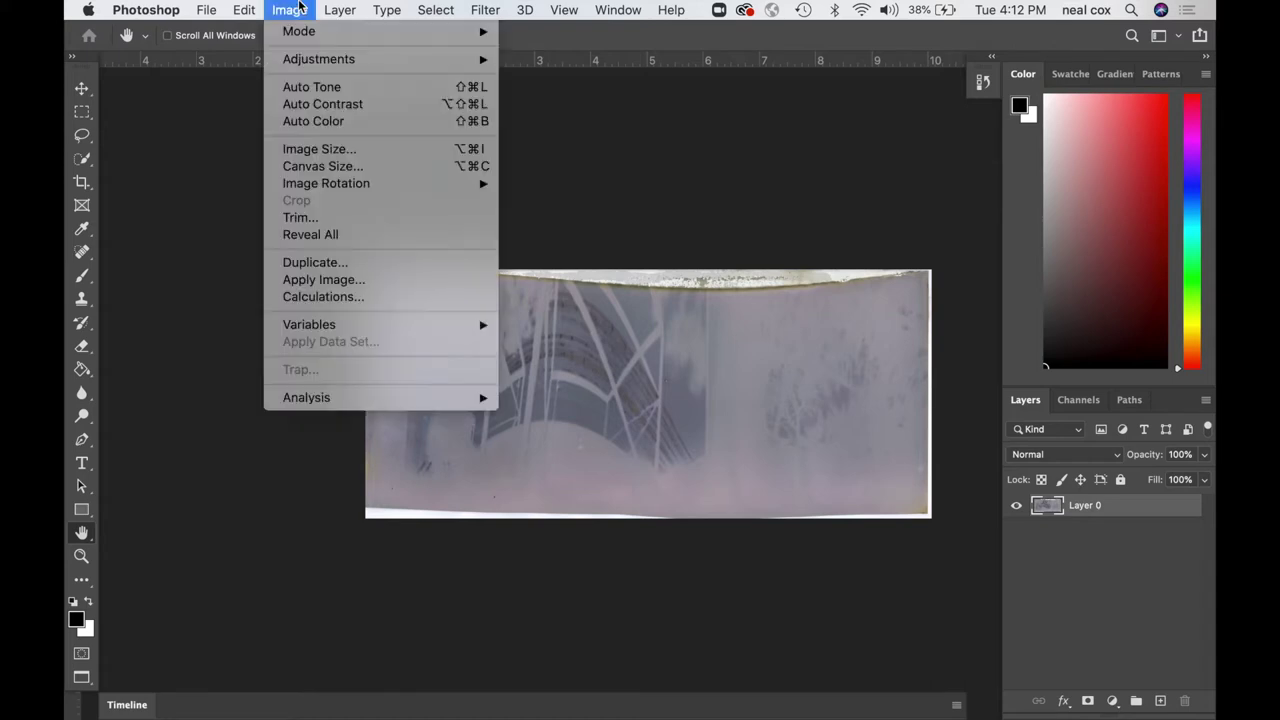
# Step: Set the resolution to 300 ppi without resampling, making it 50.307 × 22.103 inches
pyautogui.click(315, 150)
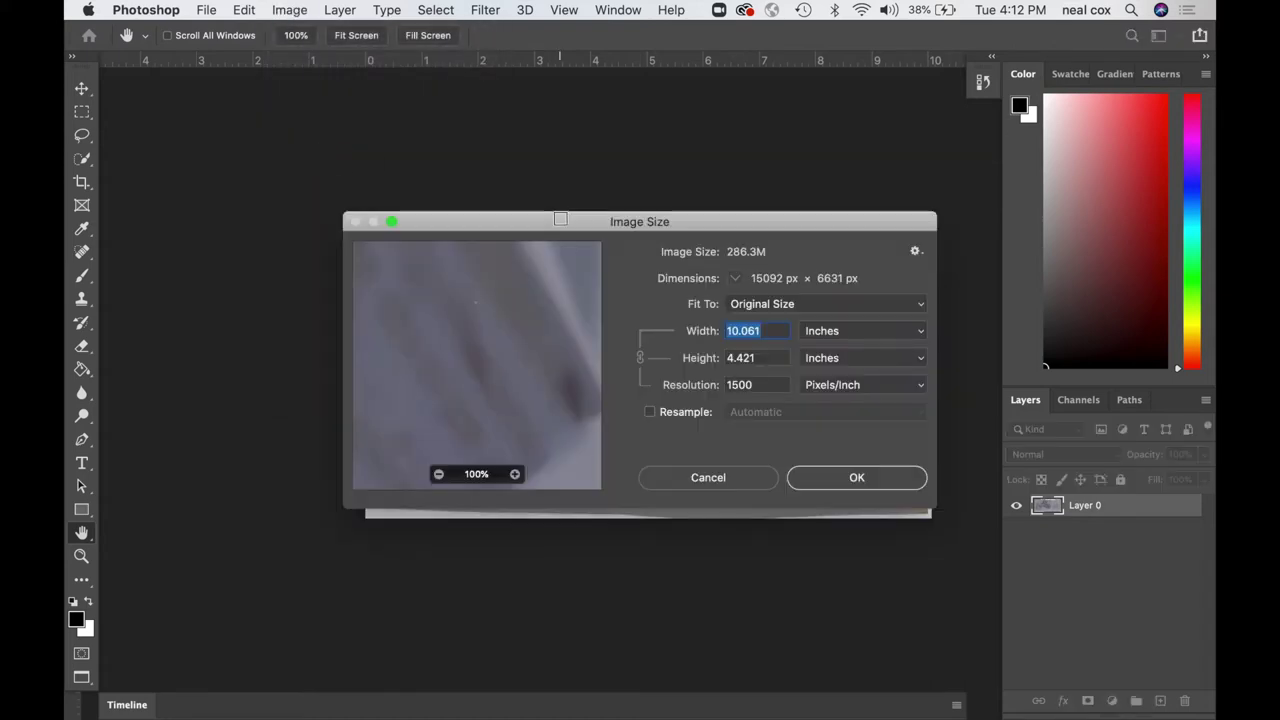
pyautogui.doubleClick(737, 384)
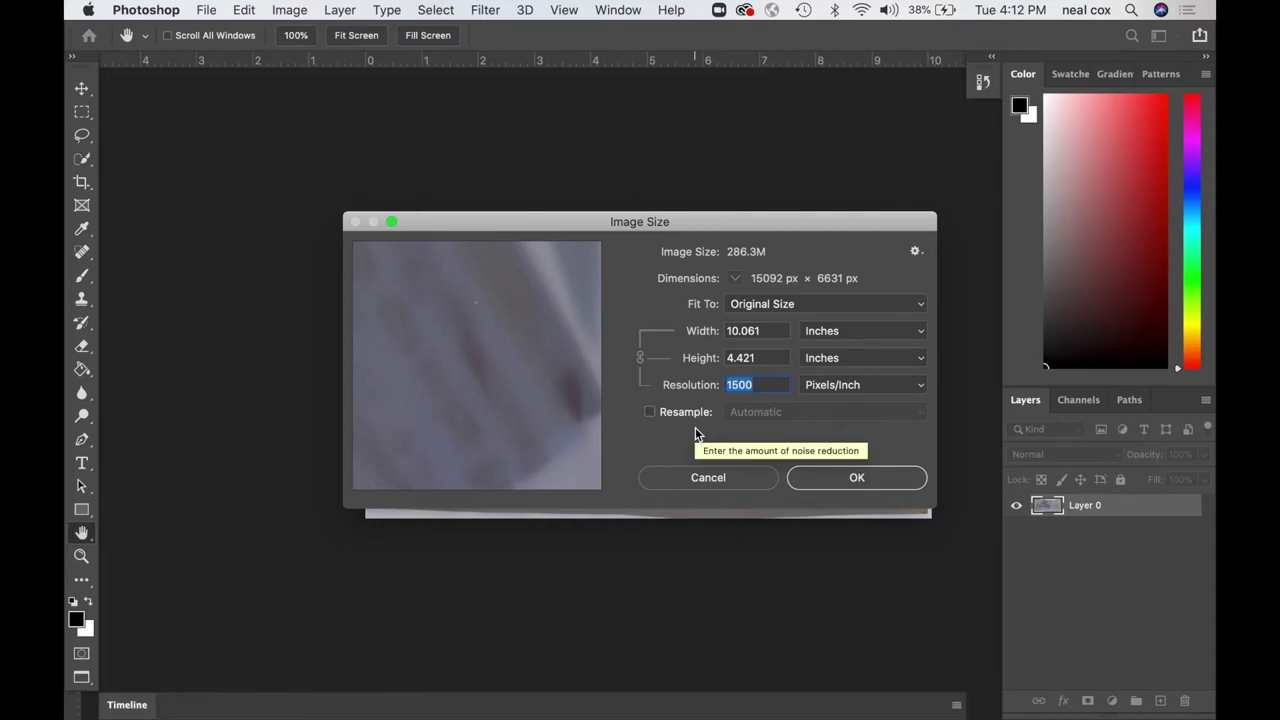
pyautogui.write('300')
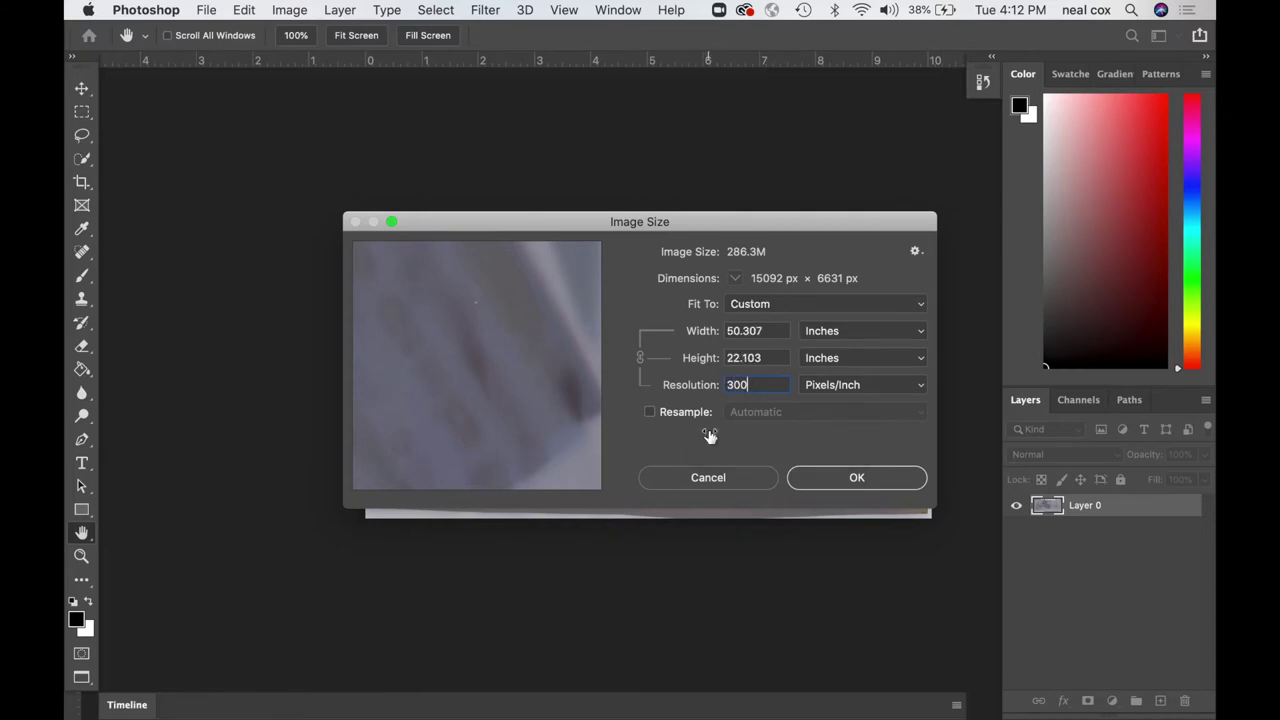
pyautogui.click(829, 479)
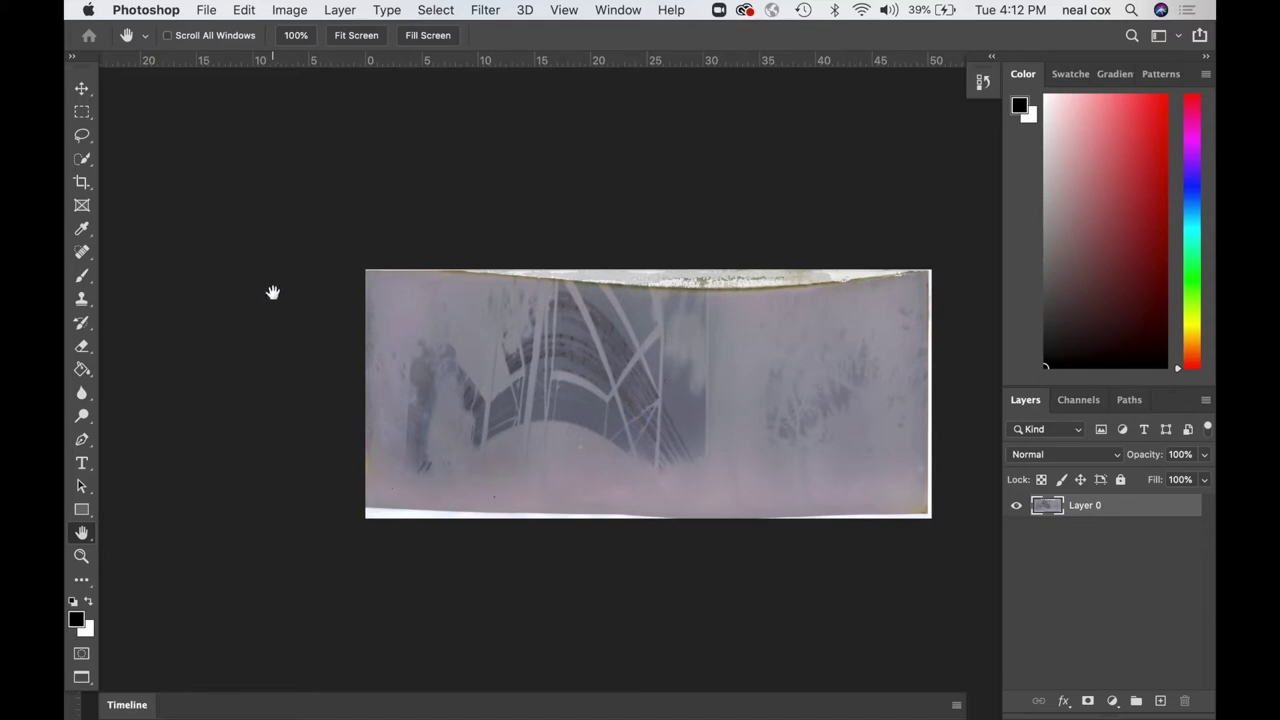
pyautogui.click(82, 556)
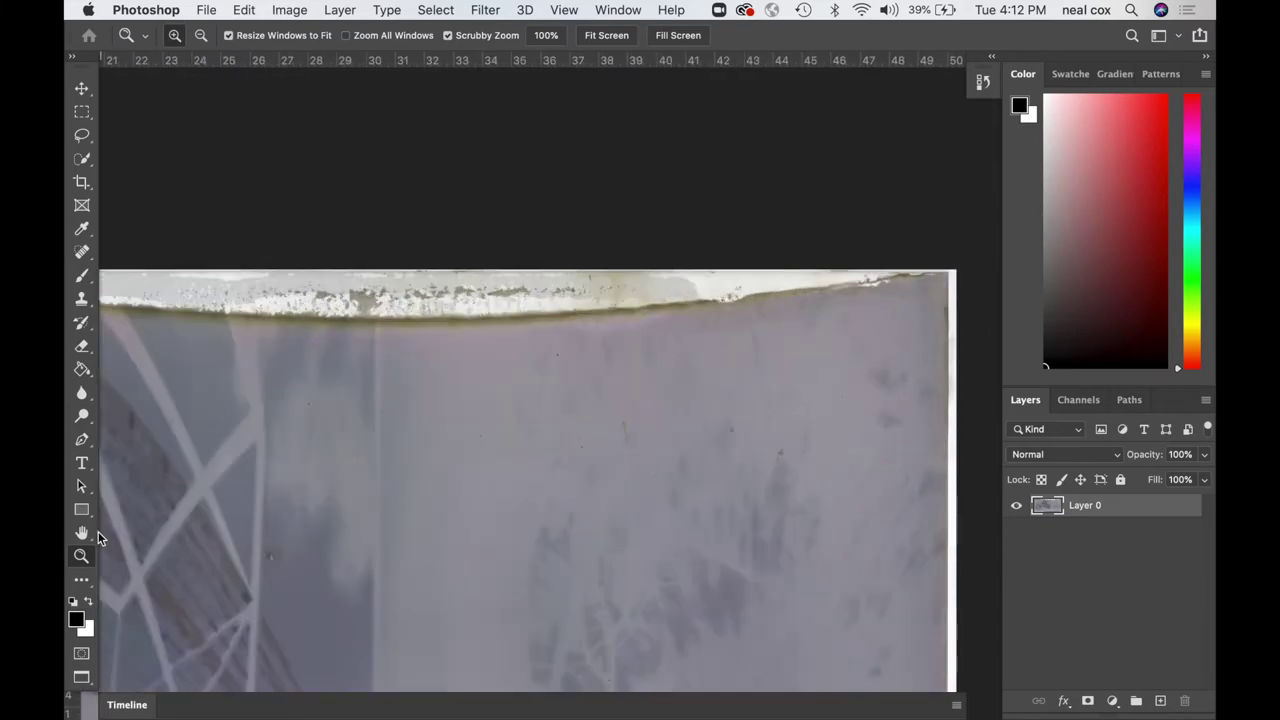
pyautogui.click(82, 535)
pyautogui.moveTo(654, 500); pyautogui.dragTo(432, 292)
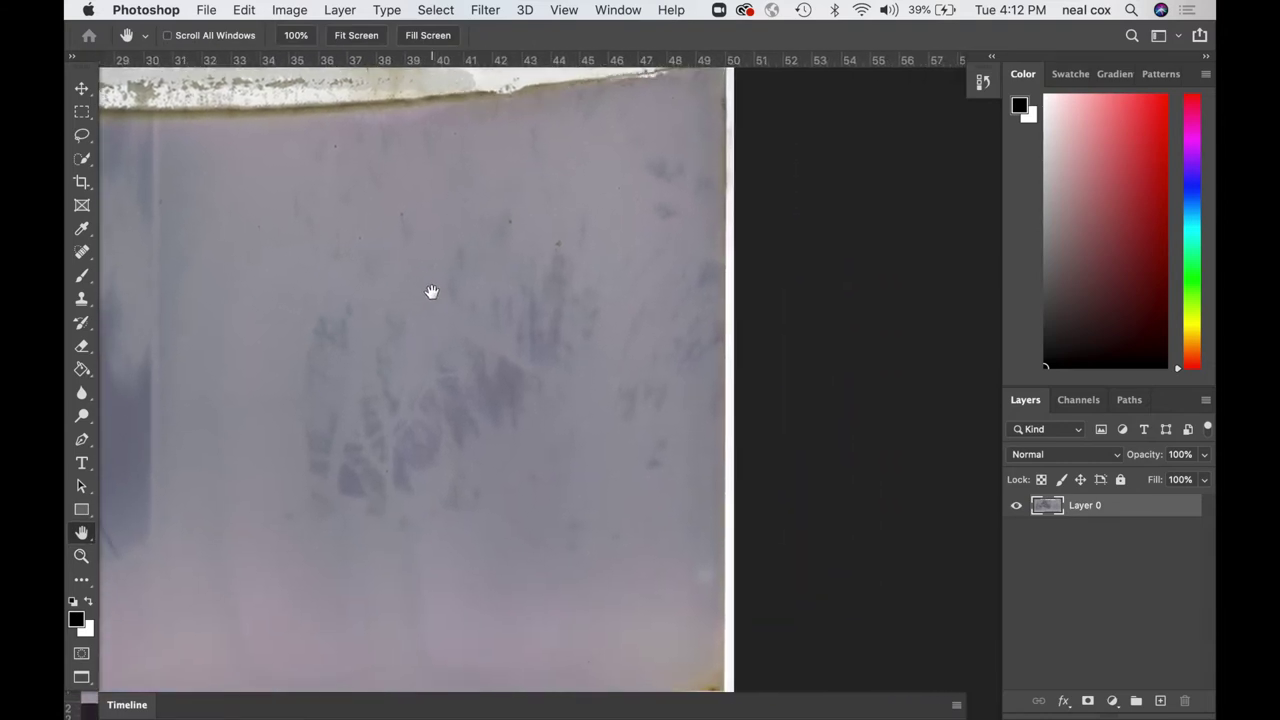
# Step: Zoom out and measure the tilt of the image's right edge with the Ruler Tool
pyautogui.click(570, 10)
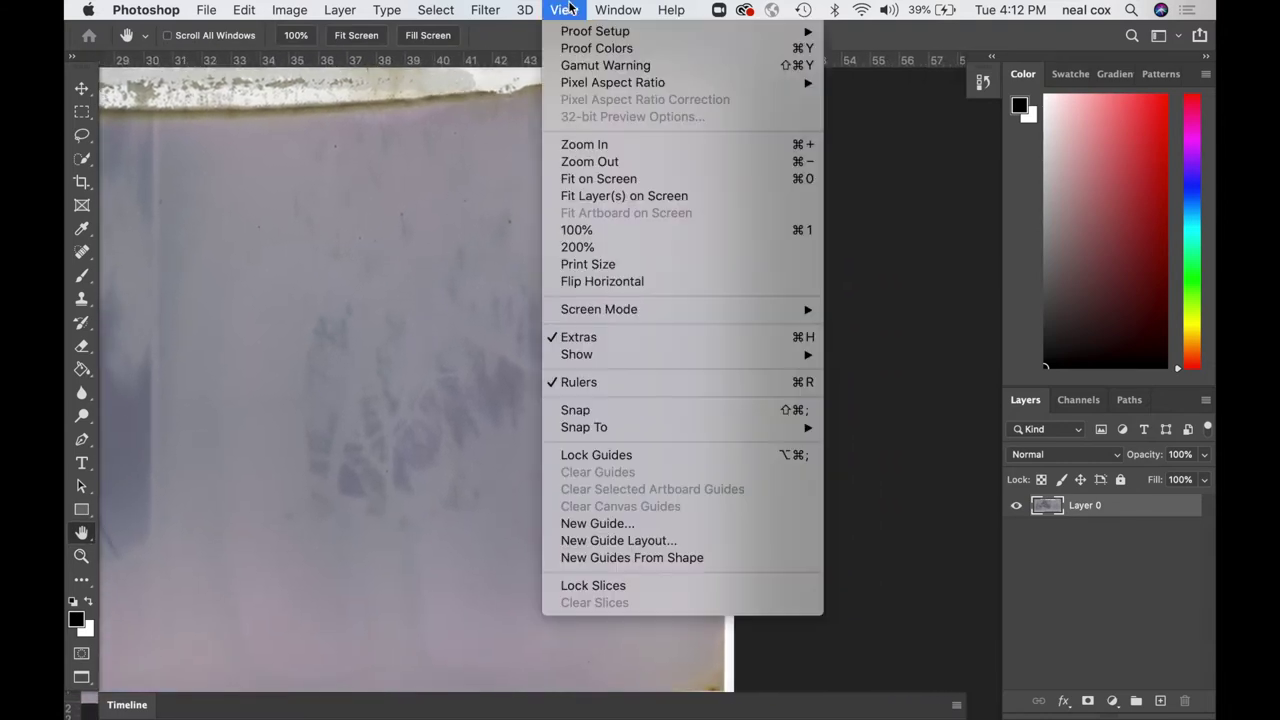
pyautogui.click(592, 162)
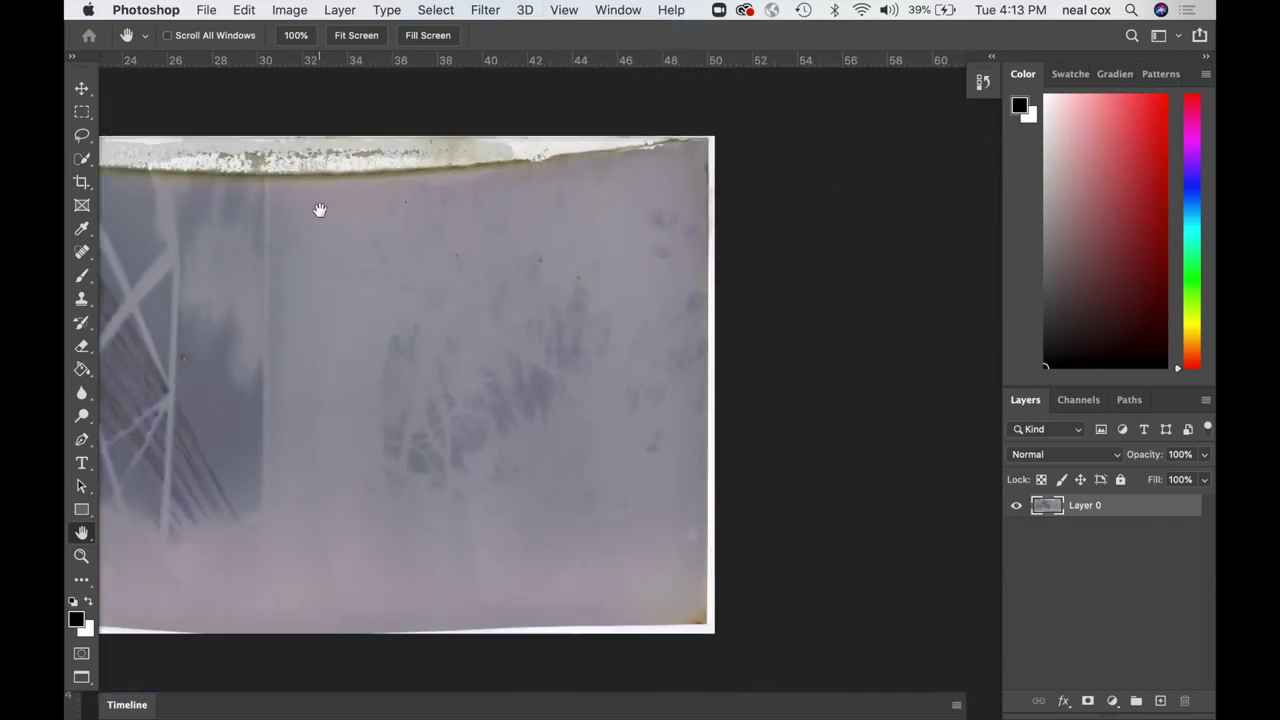
pyautogui.click(82, 230)
pyautogui.rightClick(82, 232)
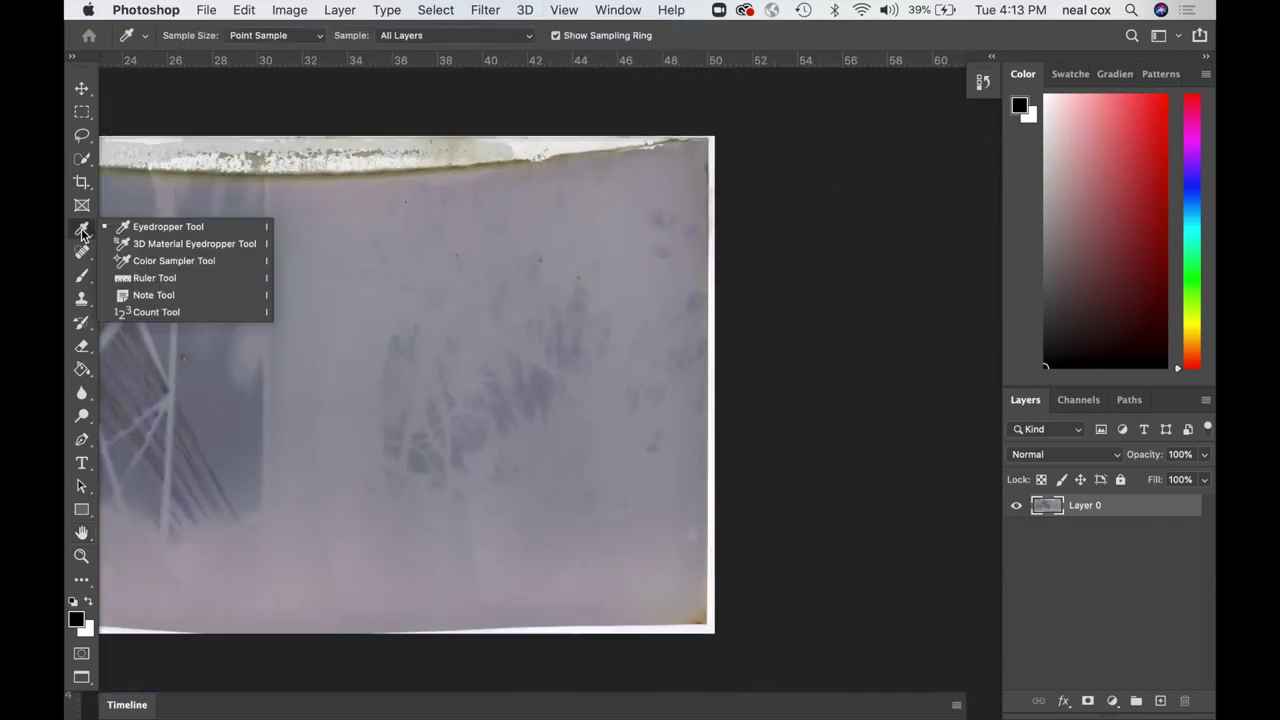
pyautogui.click(142, 277)
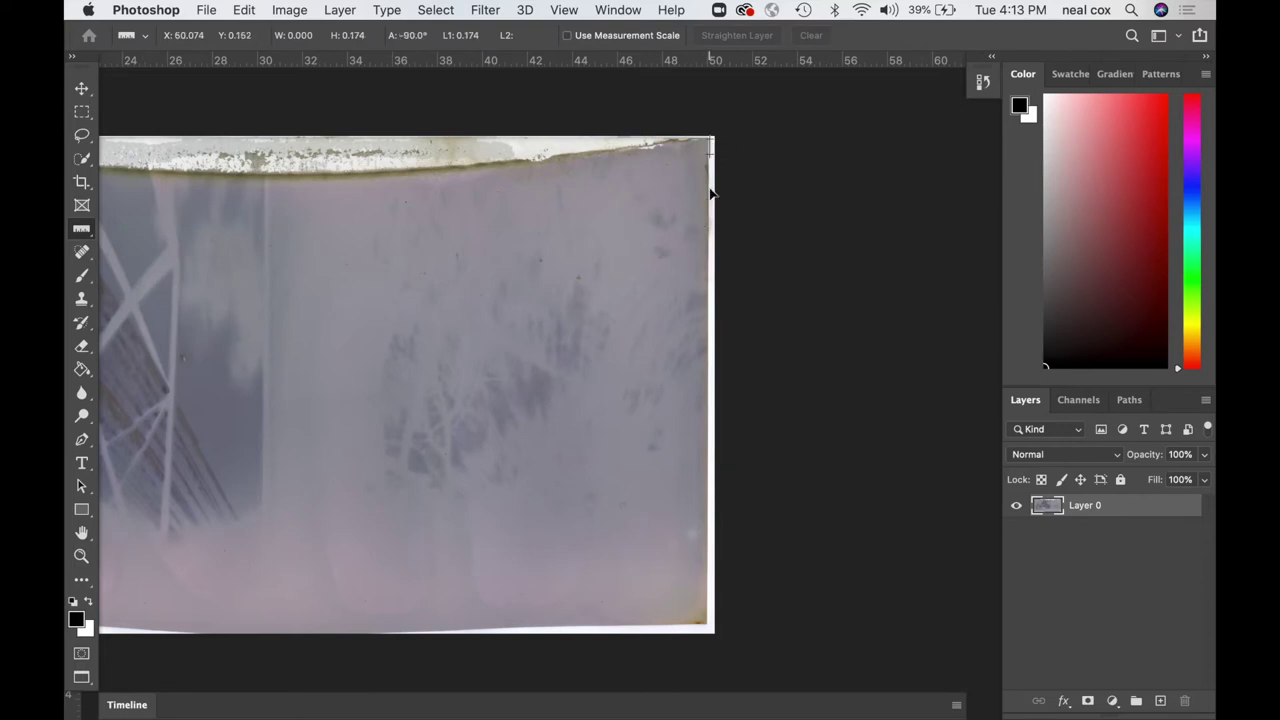
pyautogui.moveTo(711, 193); pyautogui.dragTo(706, 645)
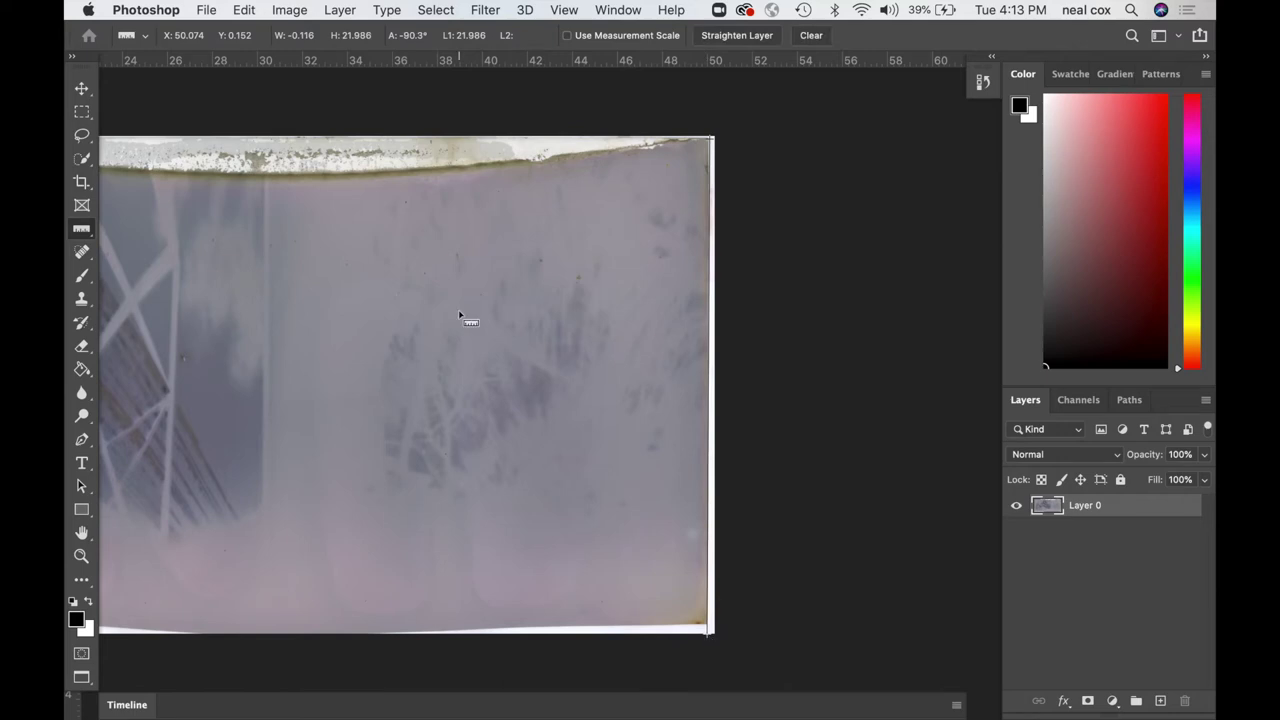
# Step: Rotate the canvas arbitrarily by 0.3° counter-clockwise
pyautogui.click(282, 10)
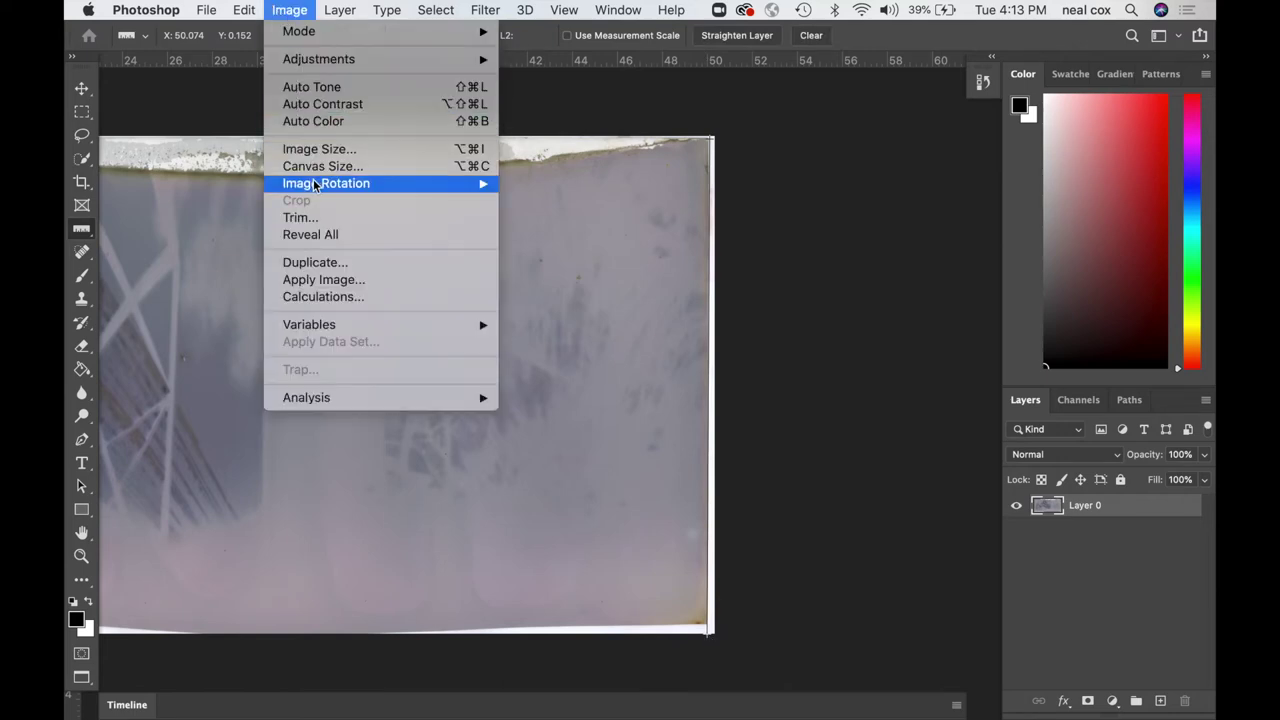
pyautogui.moveTo(314, 185)
pyautogui.click(533, 235)
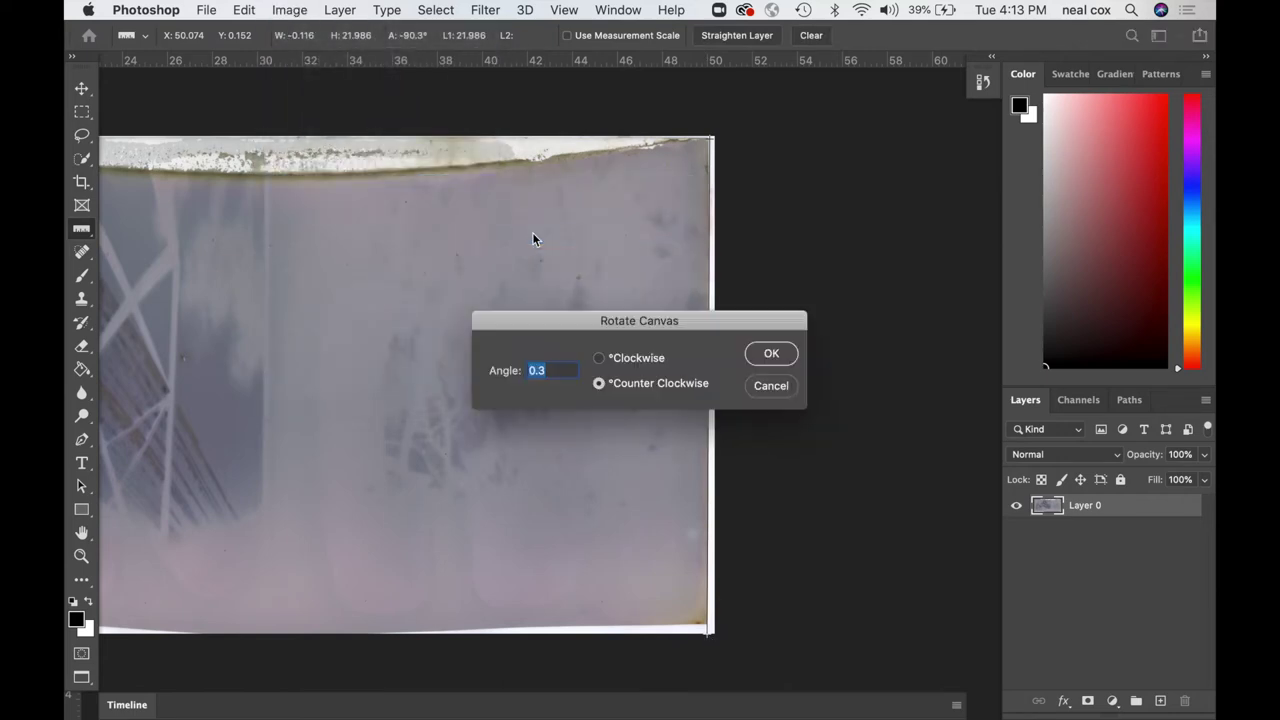
pyautogui.click(771, 355)
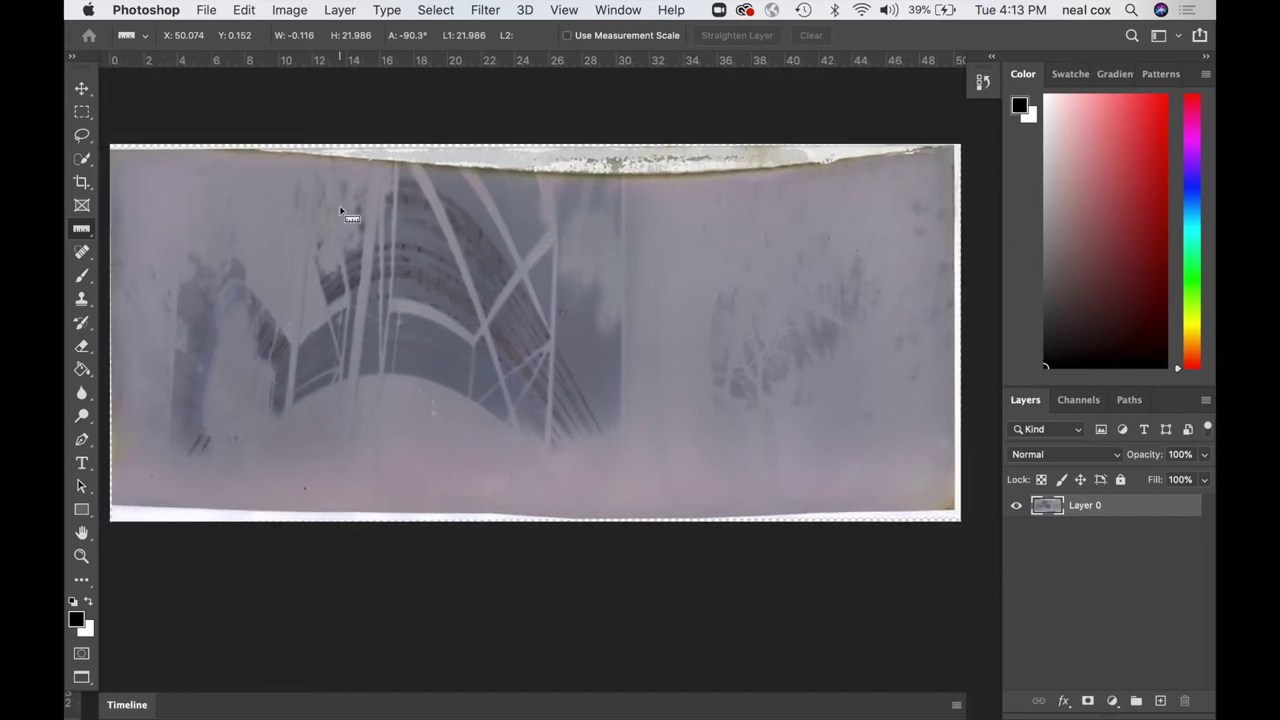
pyautogui.click(82, 181)
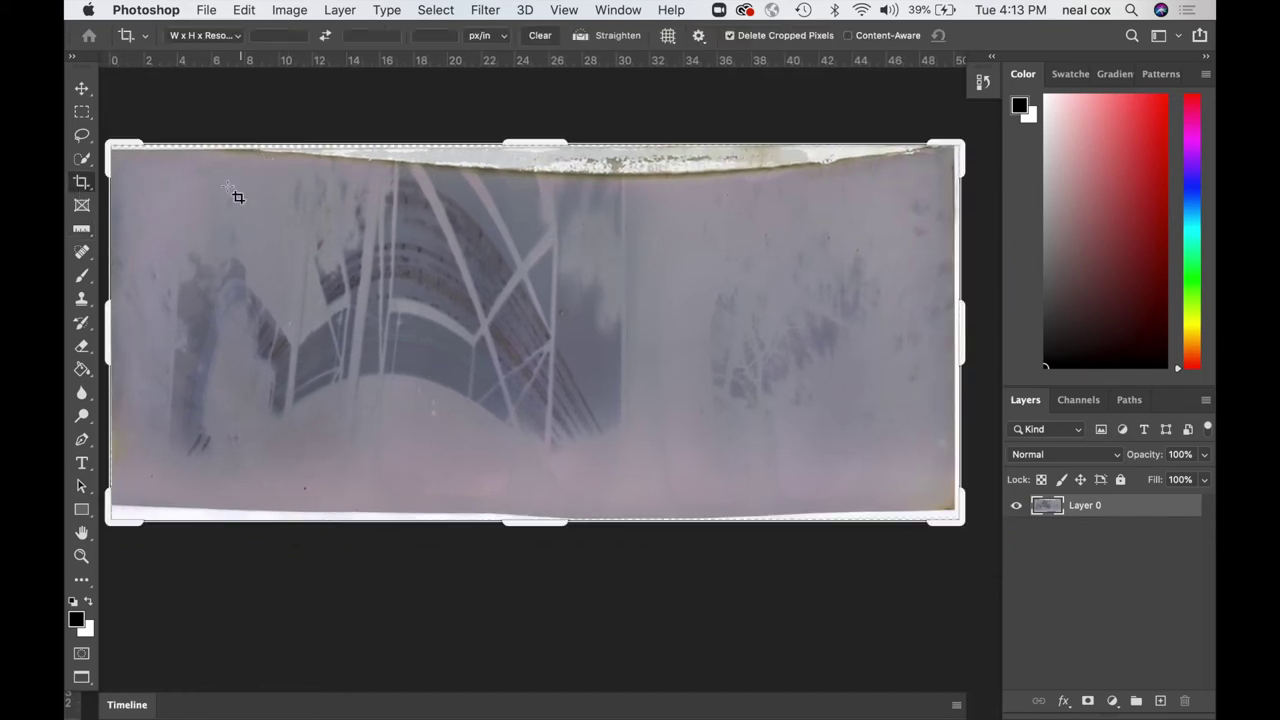
# Step: Pull the crop's bottom, right, left and top edges inward, commit, and fit on screen
pyautogui.moveTo(522, 524); pyautogui.dragTo(524, 524)
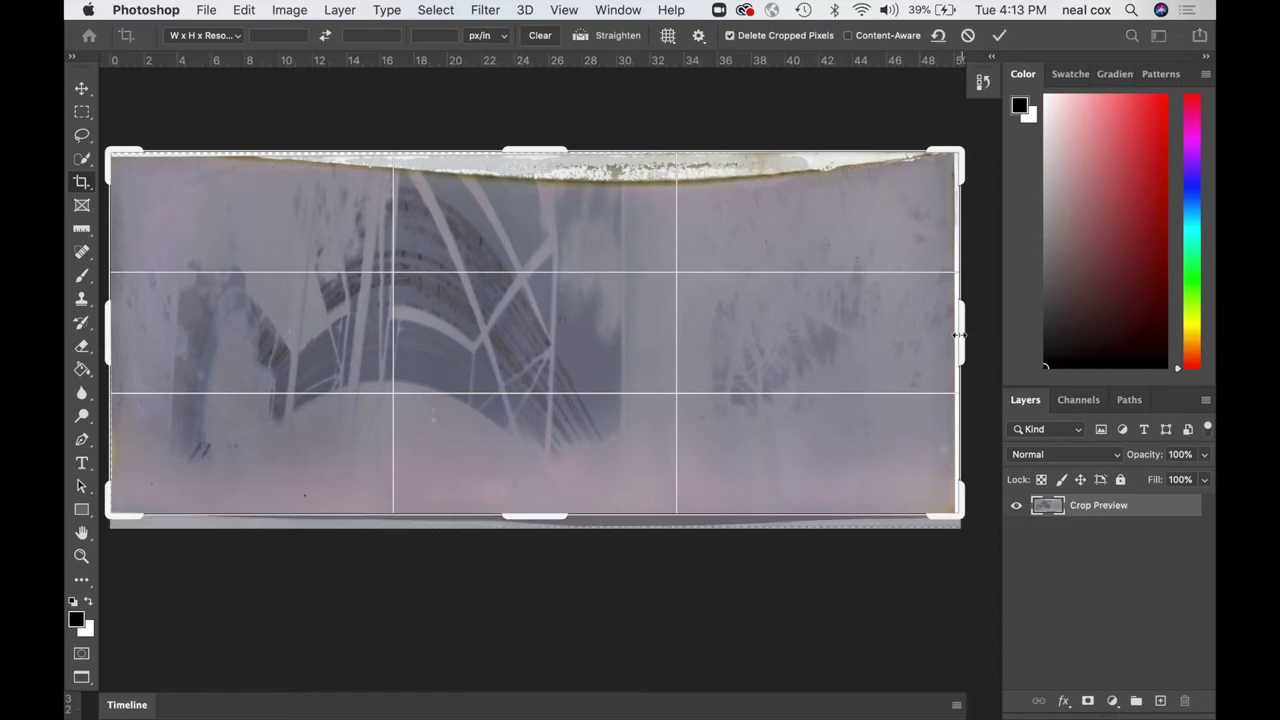
pyautogui.moveTo(958, 335); pyautogui.dragTo(958, 335)
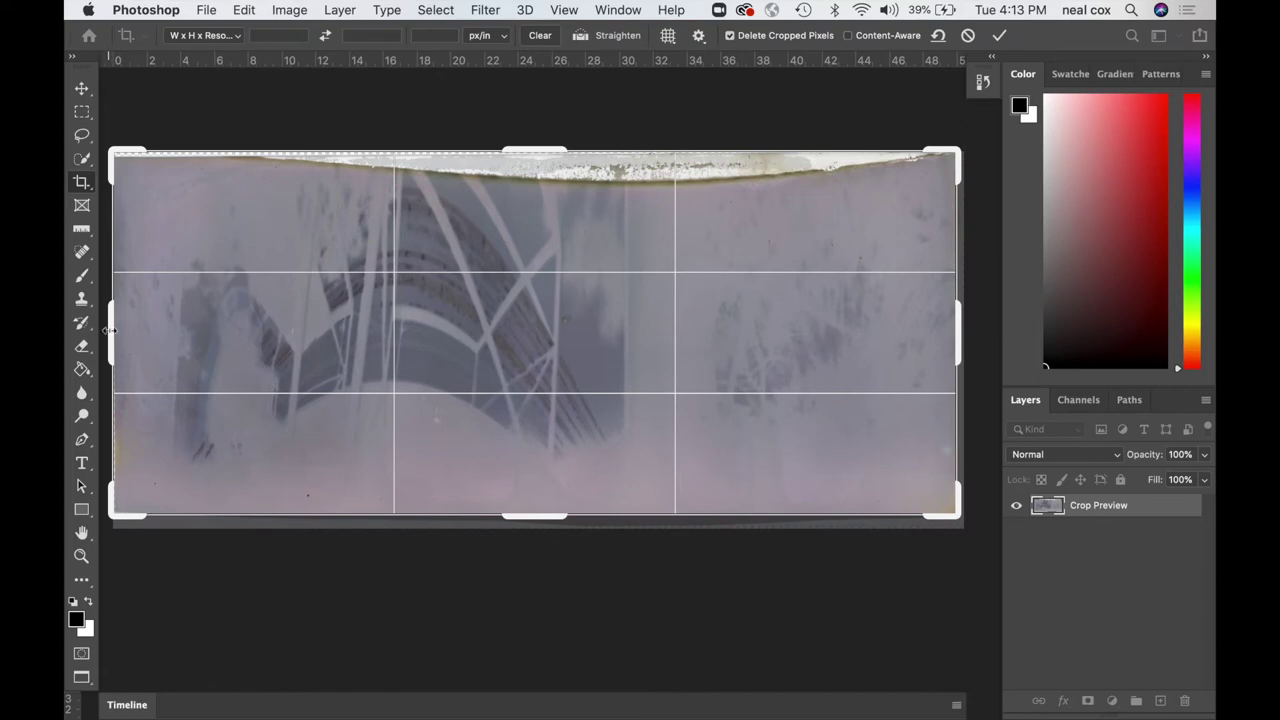
pyautogui.moveTo(108, 330); pyautogui.dragTo(114, 326)
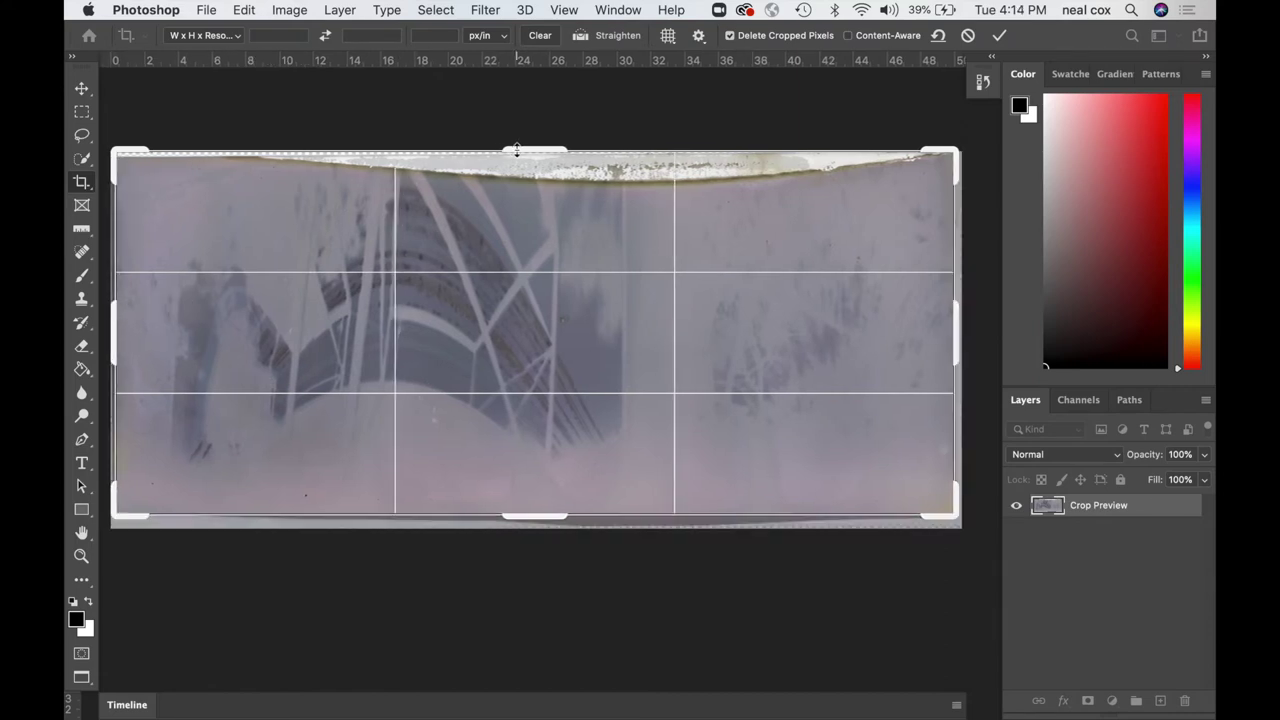
pyautogui.moveTo(516, 150); pyautogui.dragTo(517, 155)
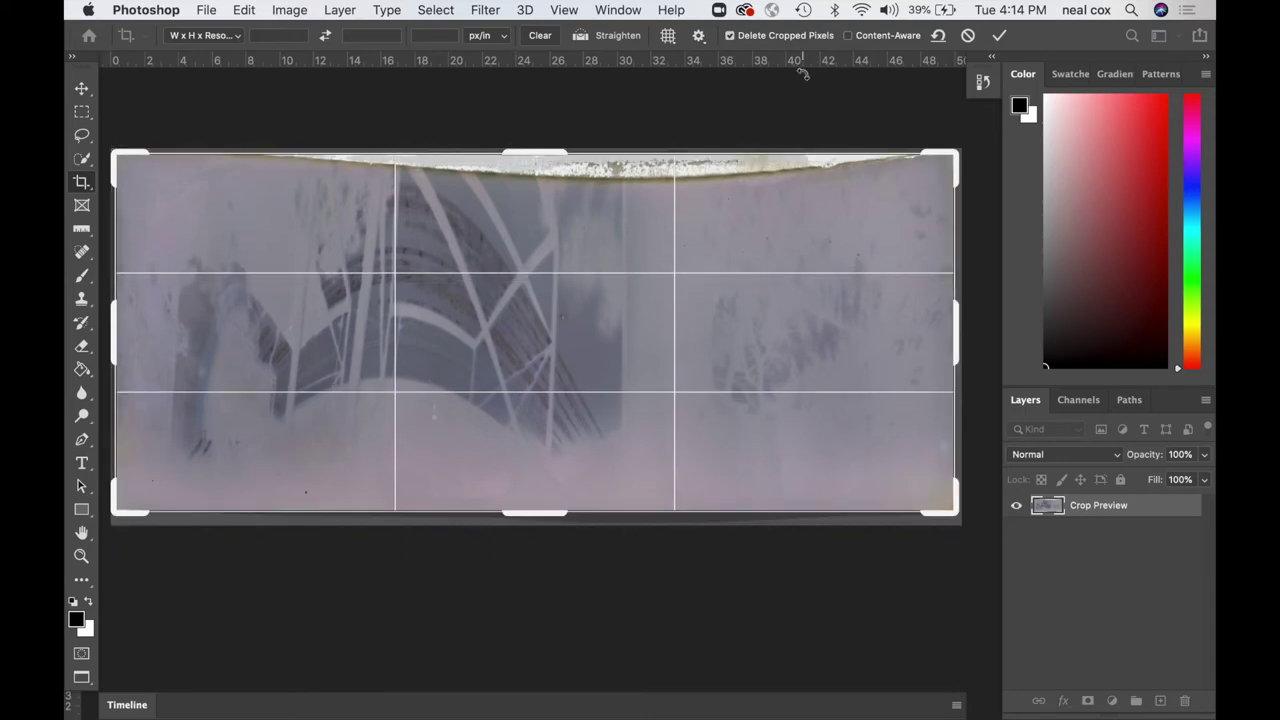
pyautogui.click(1000, 37)
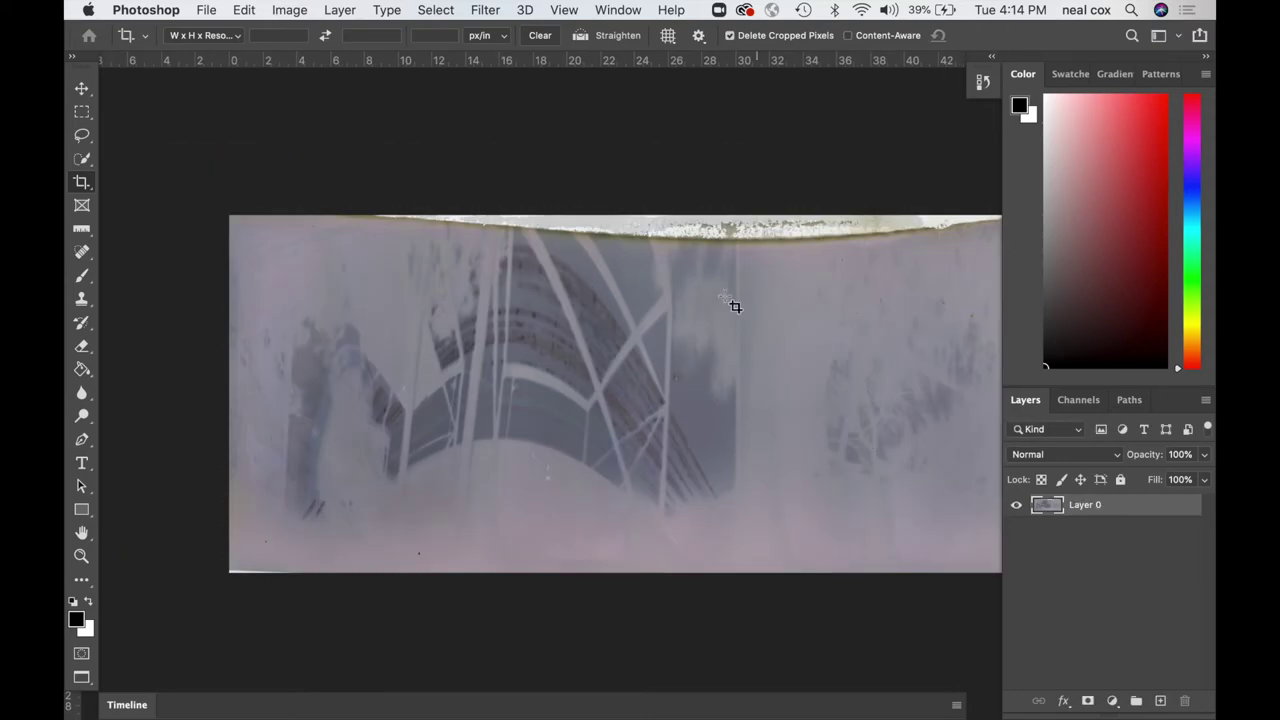
pyautogui.press('super+0')
# Step: Add an Invert adjustment layer, Invert 1, above Layer 0 and close its properties
pyautogui.click(1113, 701)
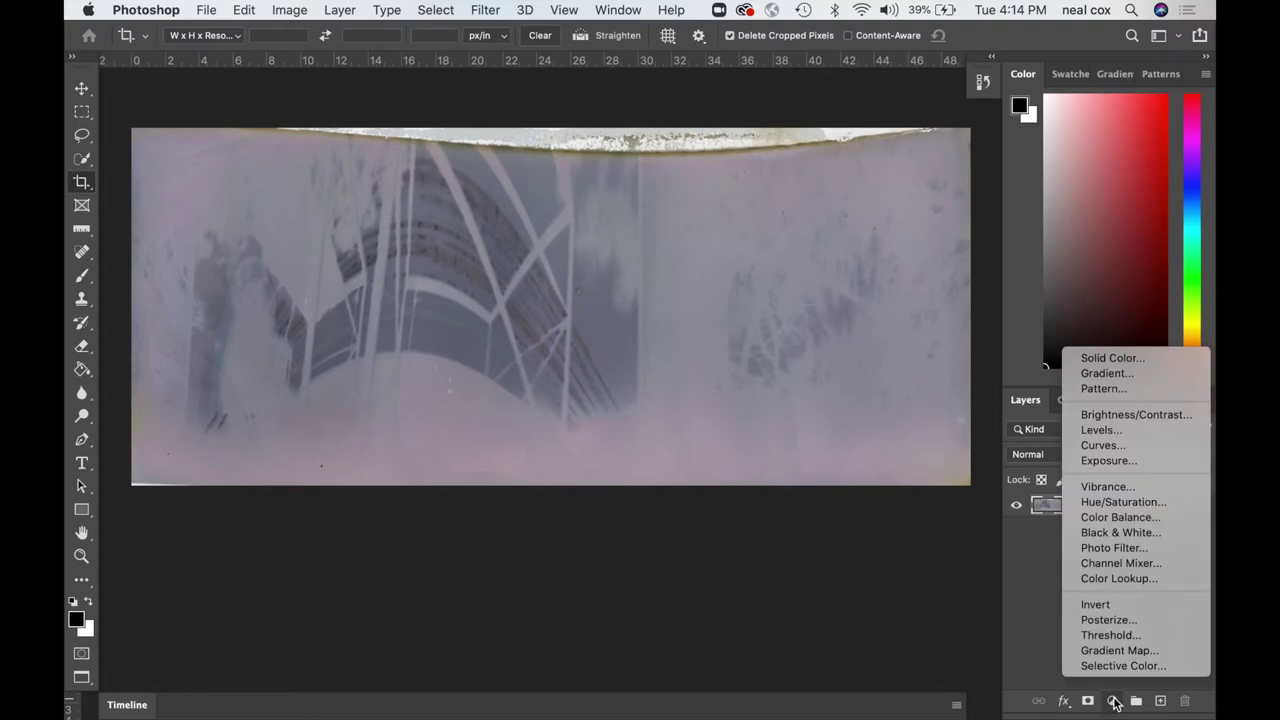
pyautogui.click(1095, 605)
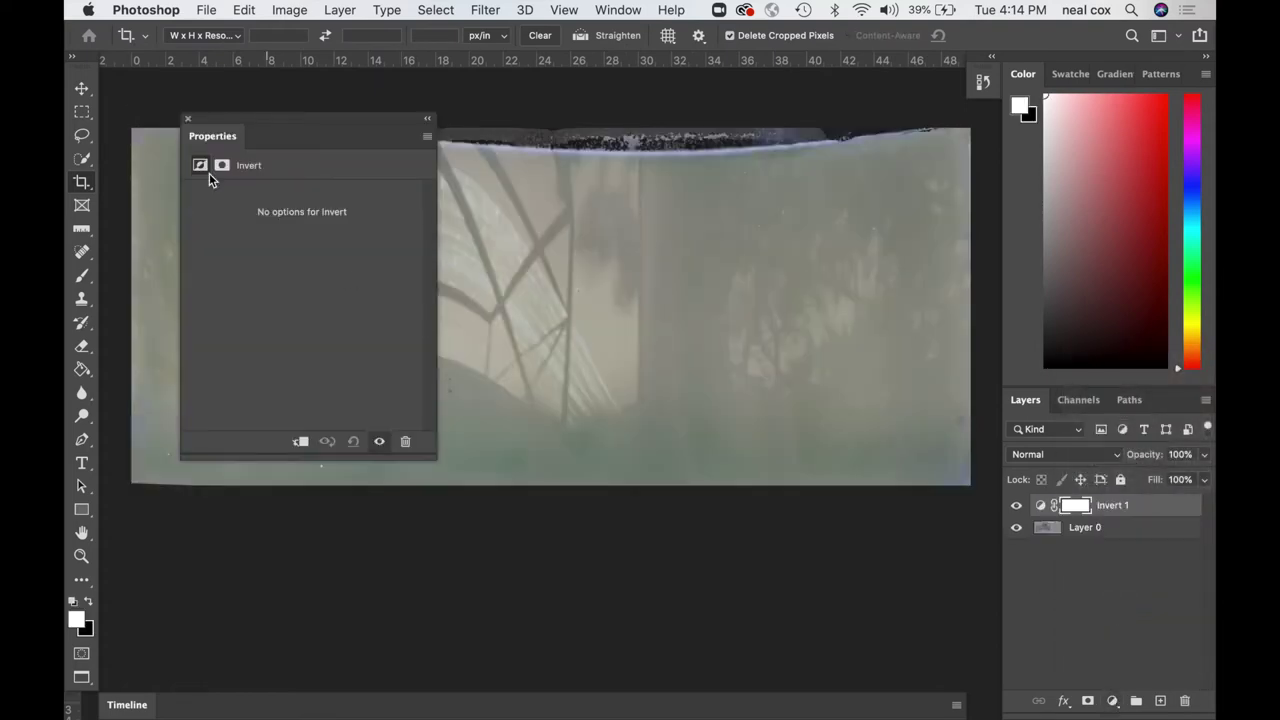
pyautogui.click(184, 119)
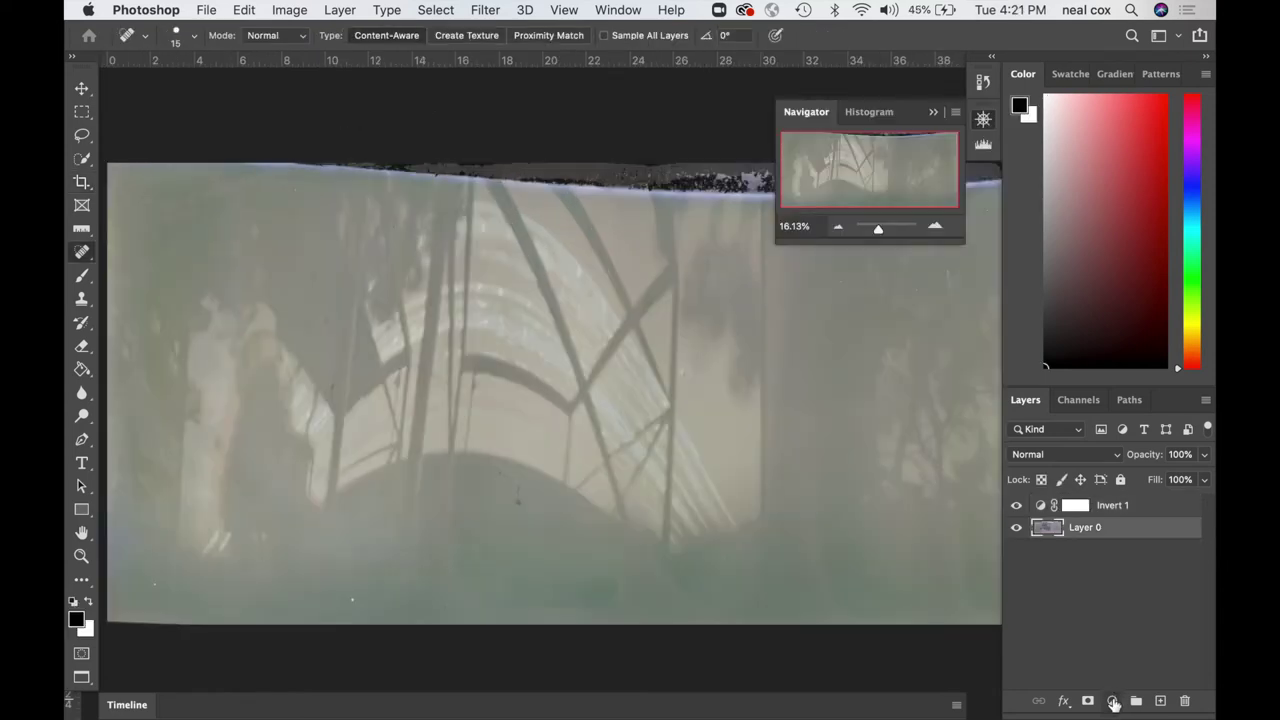
# Step: Add a Curves adjustment layer and dock its Properties panel off the image
pyautogui.click(1113, 701)
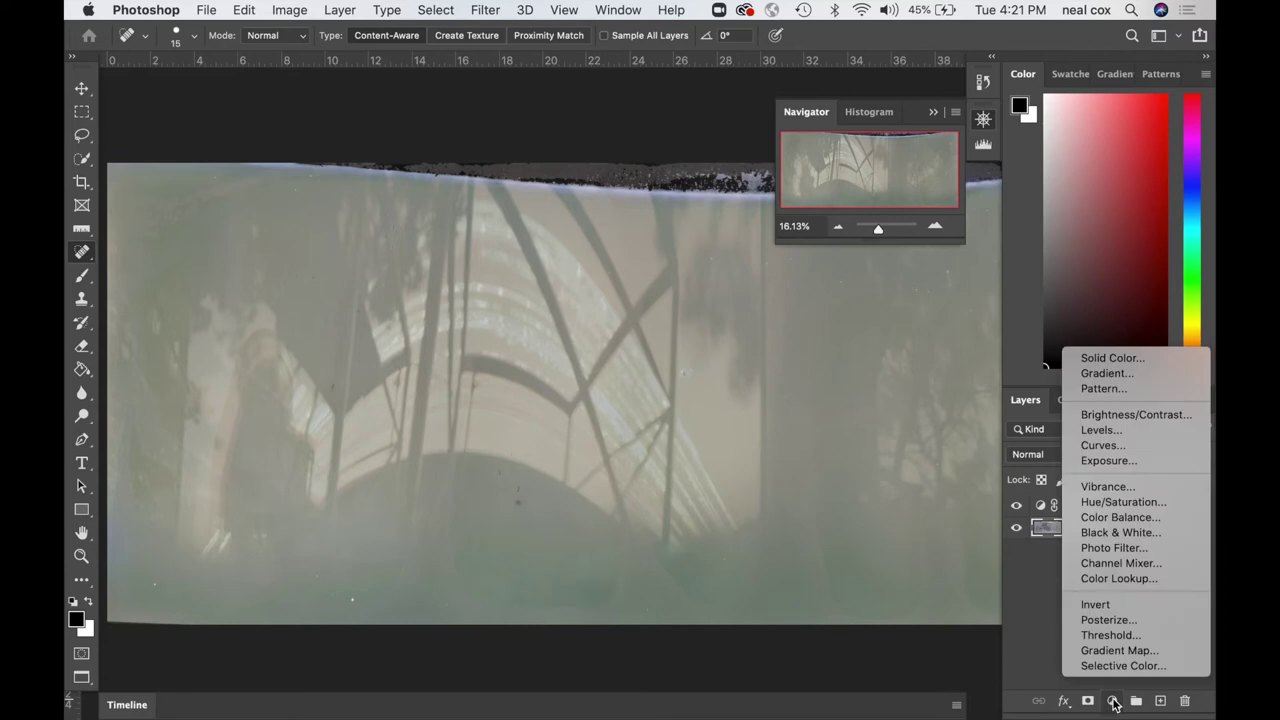
pyautogui.click(1117, 445)
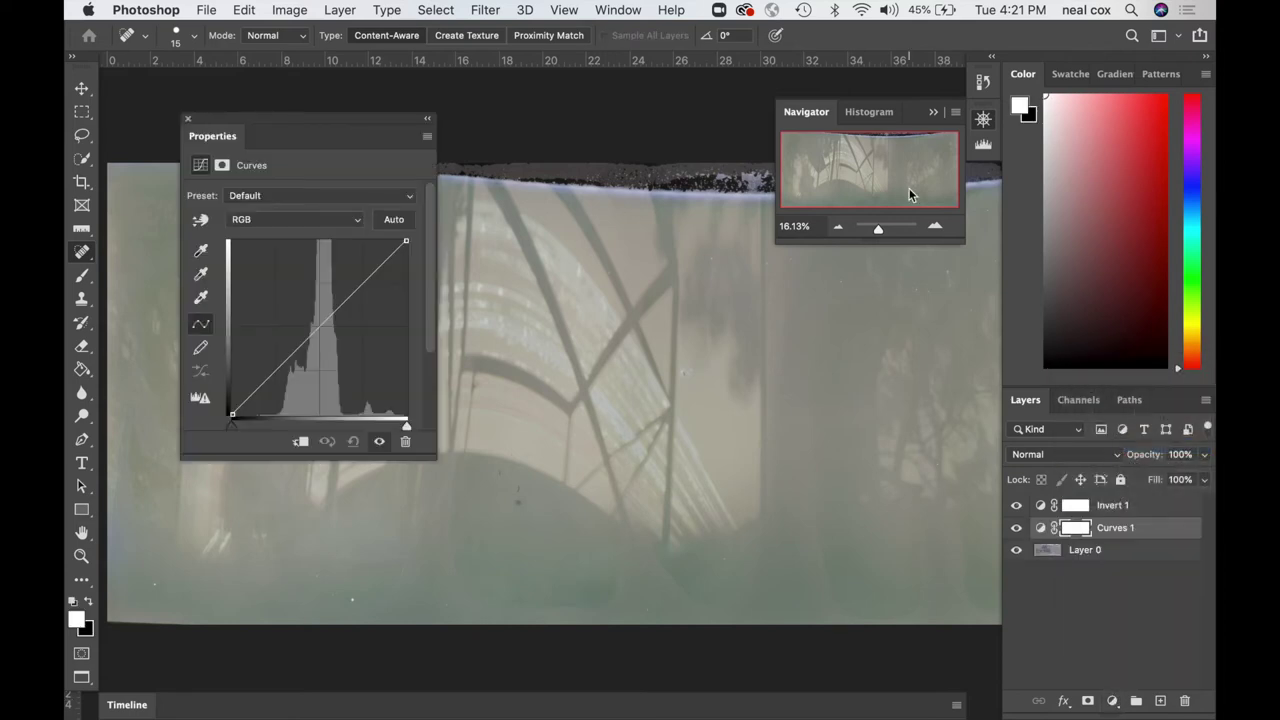
pyautogui.moveTo(343, 123); pyautogui.dragTo(1100, 58)
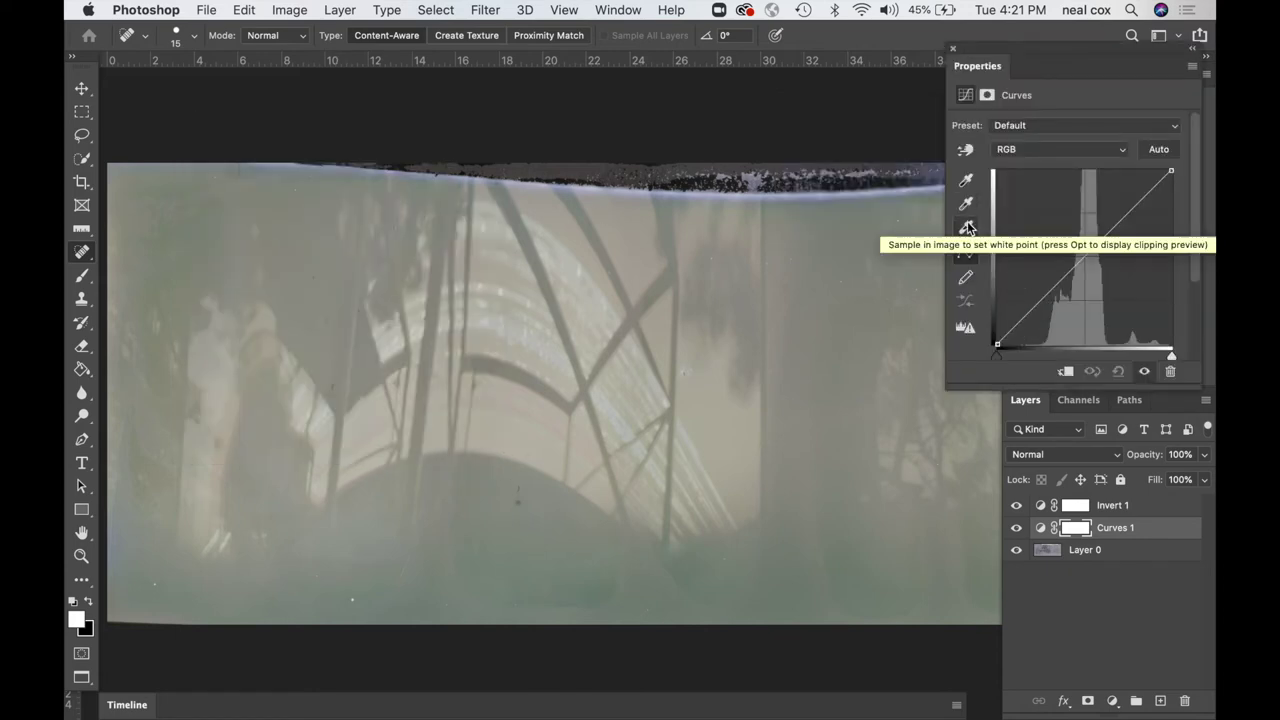
# Step: Shape an S-curve with raised highlight and lowered midtone and shadow points for stronger contrast
pyautogui.moveTo(1113, 226); pyautogui.dragTo(1050, 315)
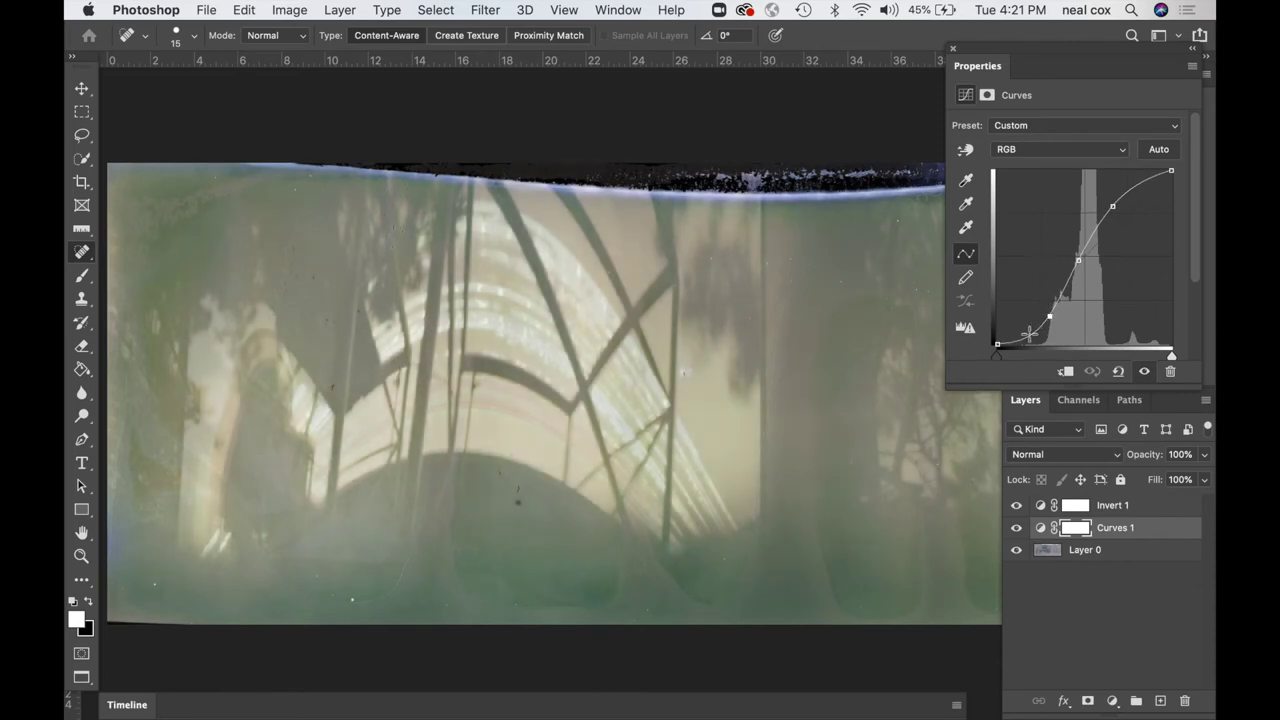
pyautogui.click(1028, 340)
pyautogui.moveTo(1127, 198); pyautogui.dragTo(1128, 182)
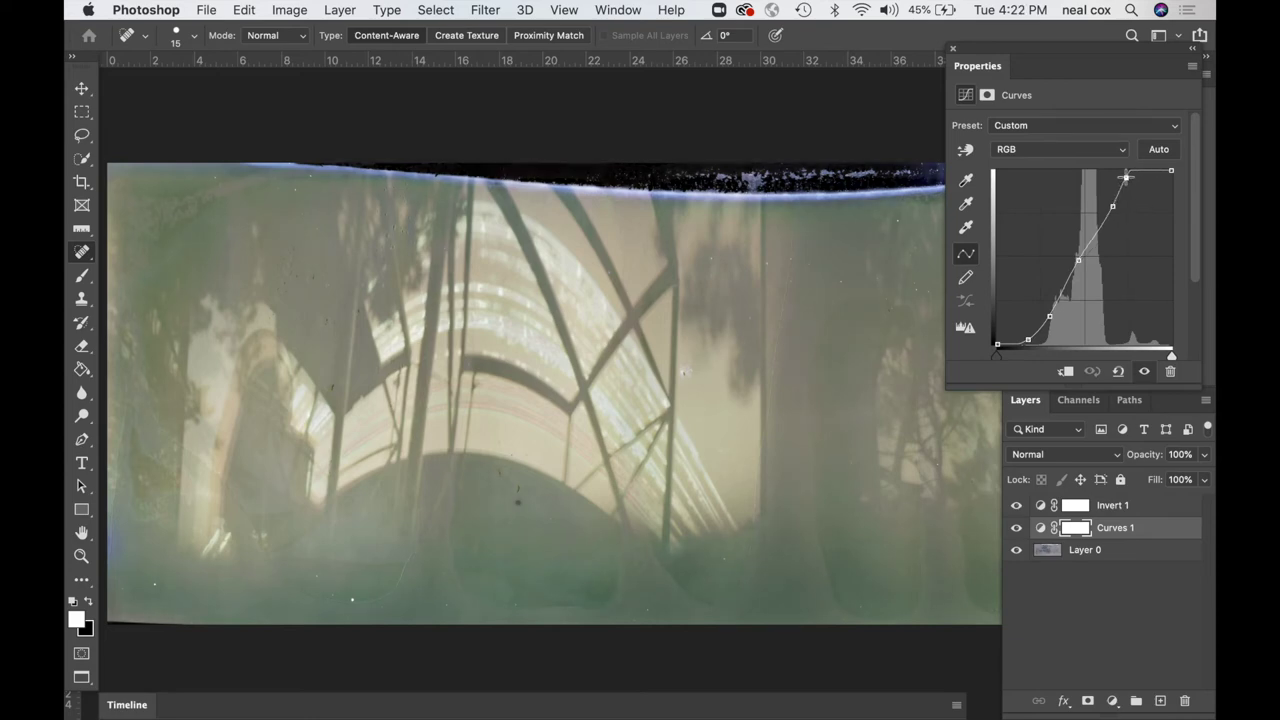
pyautogui.moveTo(1128, 182); pyautogui.dragTo(1132, 184)
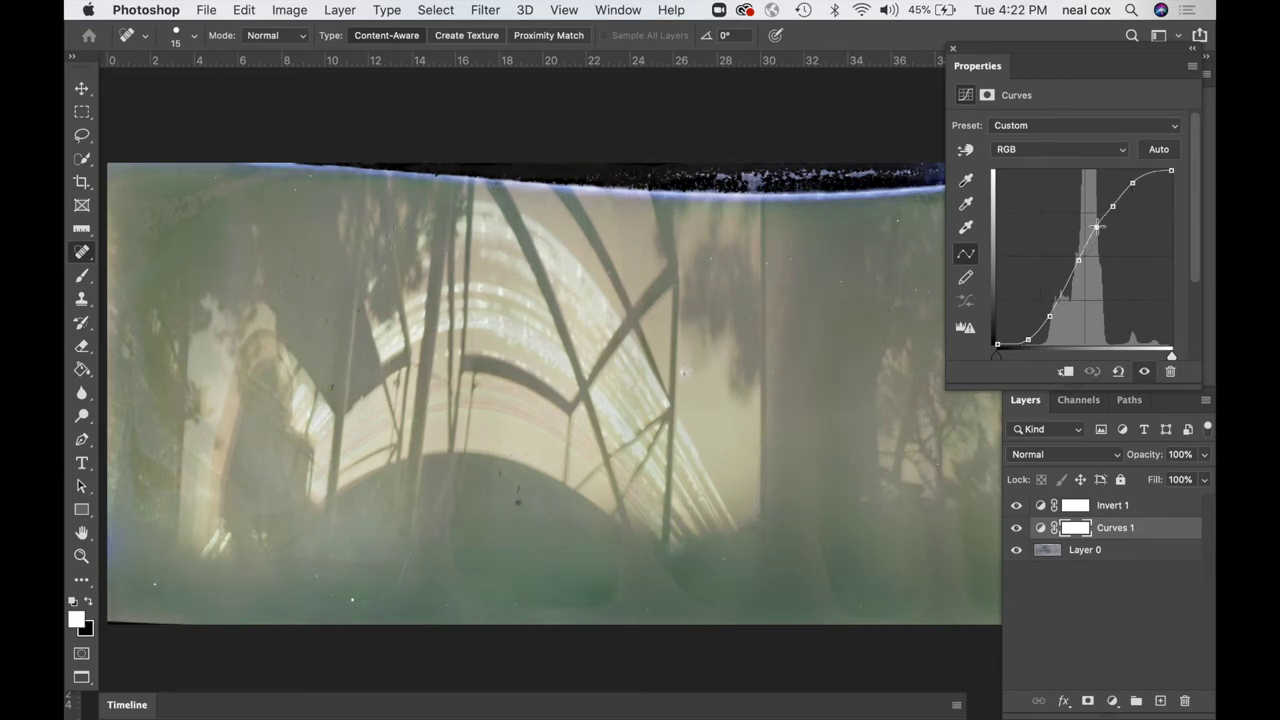
pyautogui.moveTo(1098, 224); pyautogui.dragTo(1112, 195)
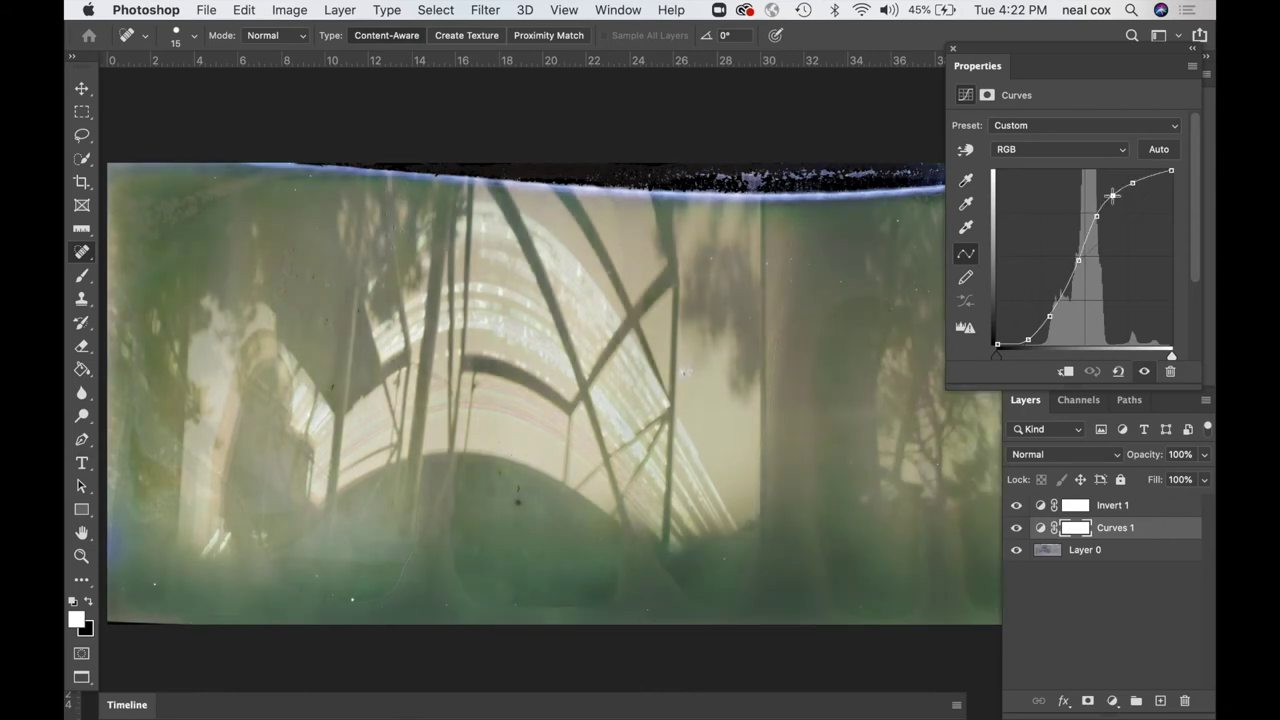
pyautogui.click(1097, 216)
pyautogui.moveTo(1097, 216); pyautogui.dragTo(1068, 288)
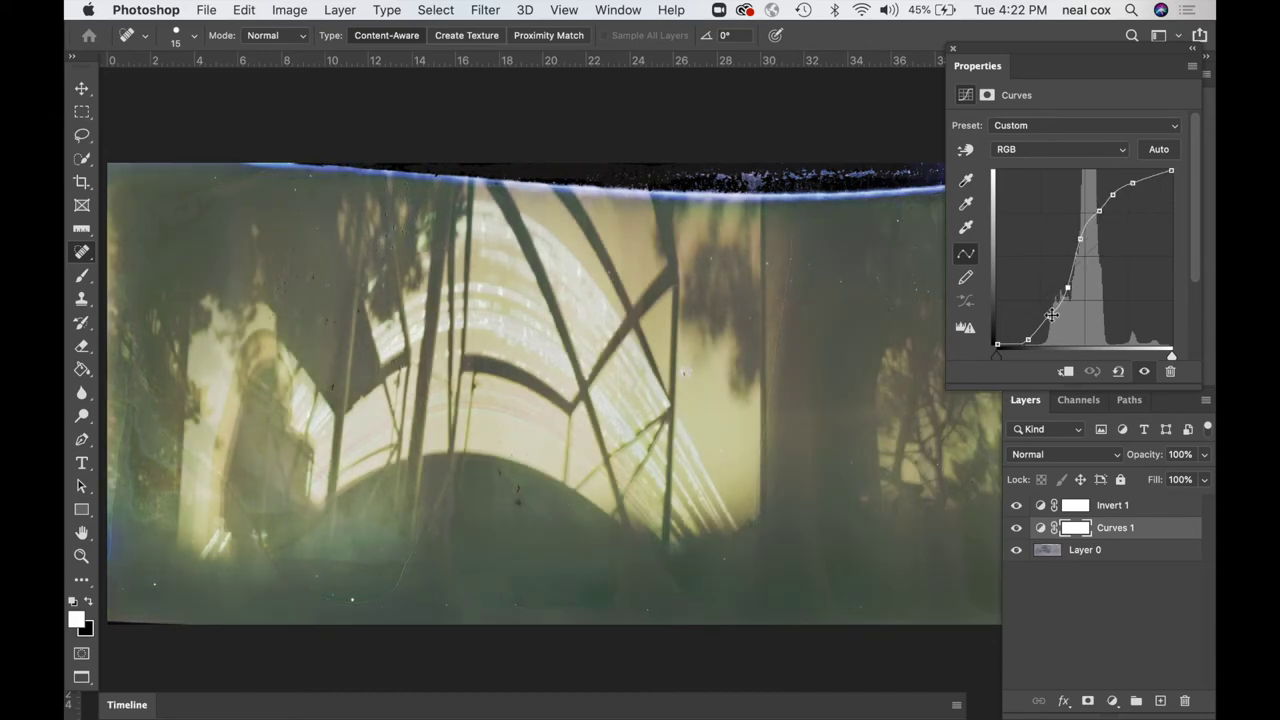
pyautogui.click(1050, 318)
pyautogui.moveTo(1050, 318); pyautogui.dragTo(1049, 326)
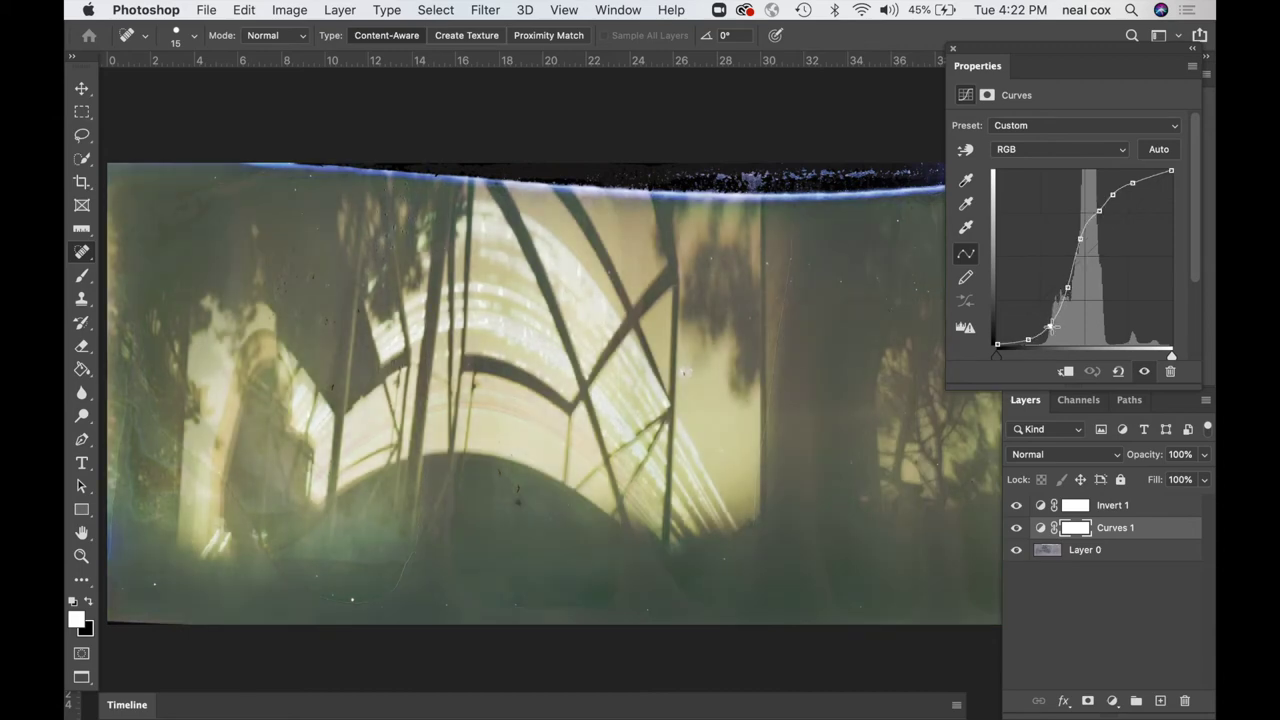
# Step: Move the white and black points inward, then hide all panels to view the image
pyautogui.moveTo(1171, 171); pyautogui.dragTo(1159, 171)
pyautogui.moveTo(1002, 356); pyautogui.dragTo(1017, 355)
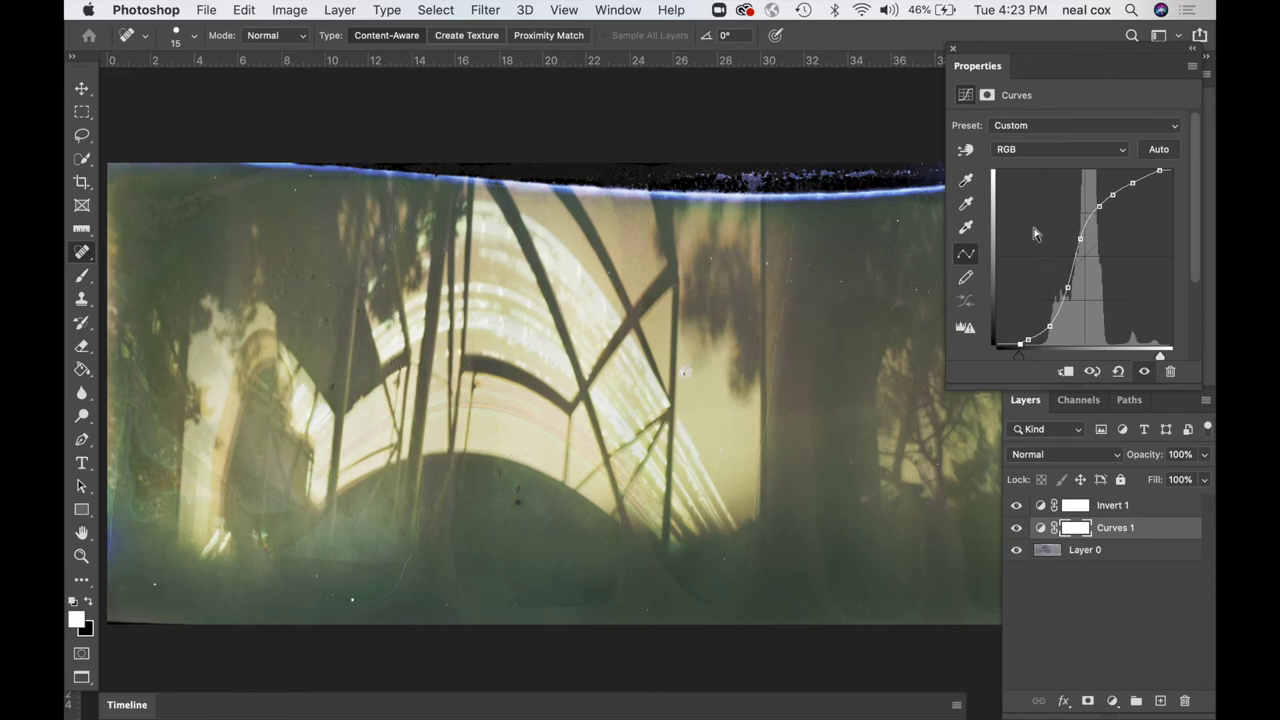
pyautogui.press('Tab')
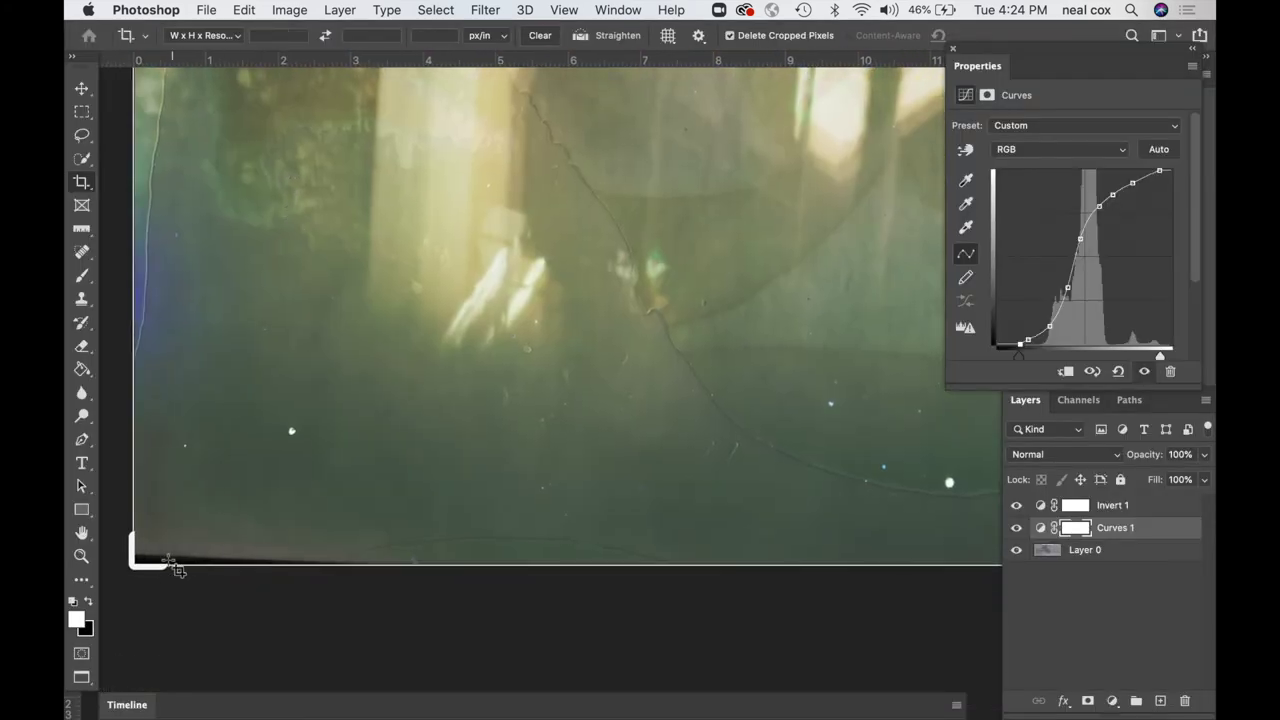
# Step: Pull the crop's bottom-left corner up to exclude the solargraph's dark lower border
pyautogui.click(153, 556)
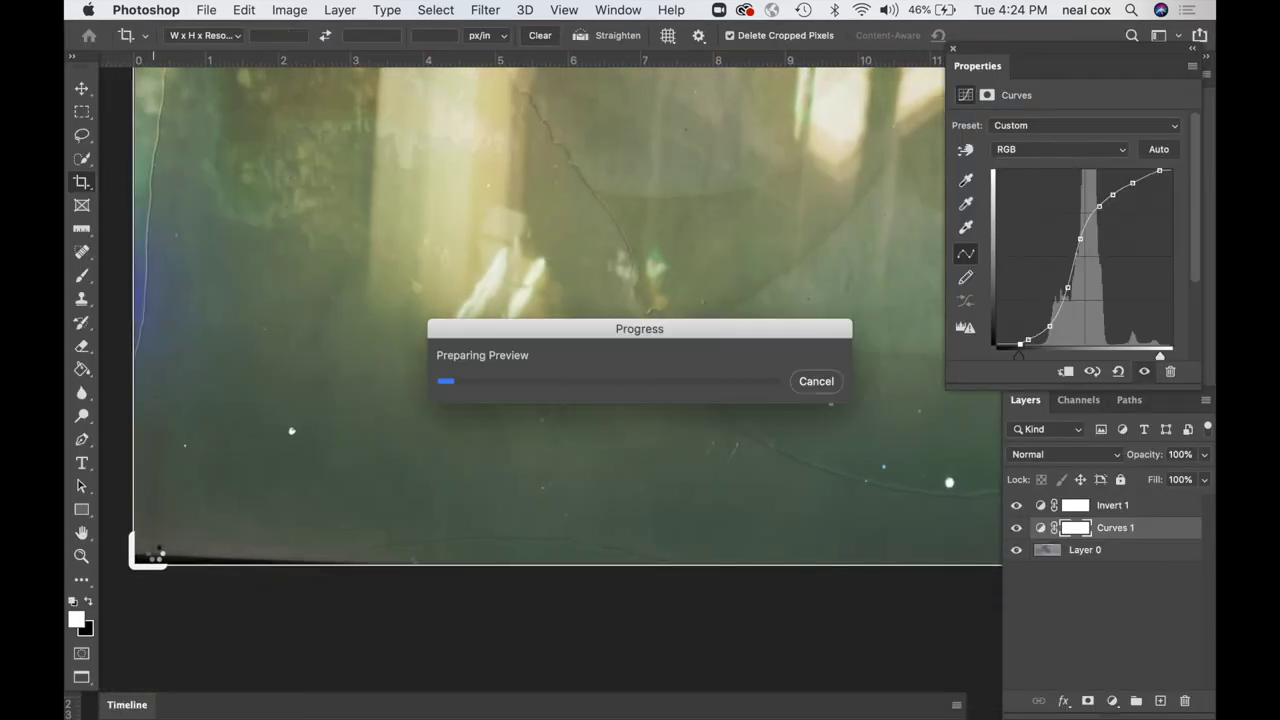
pyautogui.moveTo(153, 553)
pyautogui.mouseDown()
pyautogui.moveTo(168, 584)
pyautogui.moveTo(154, 563)
pyautogui.mouseUp()
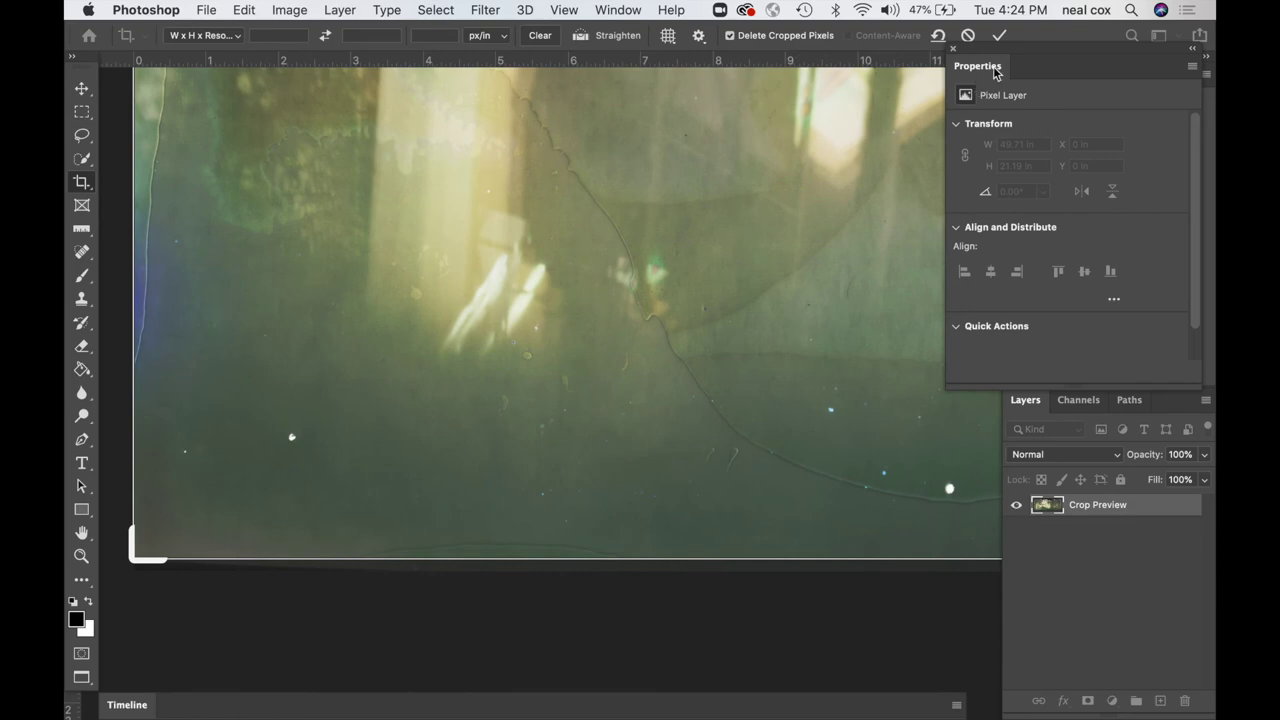